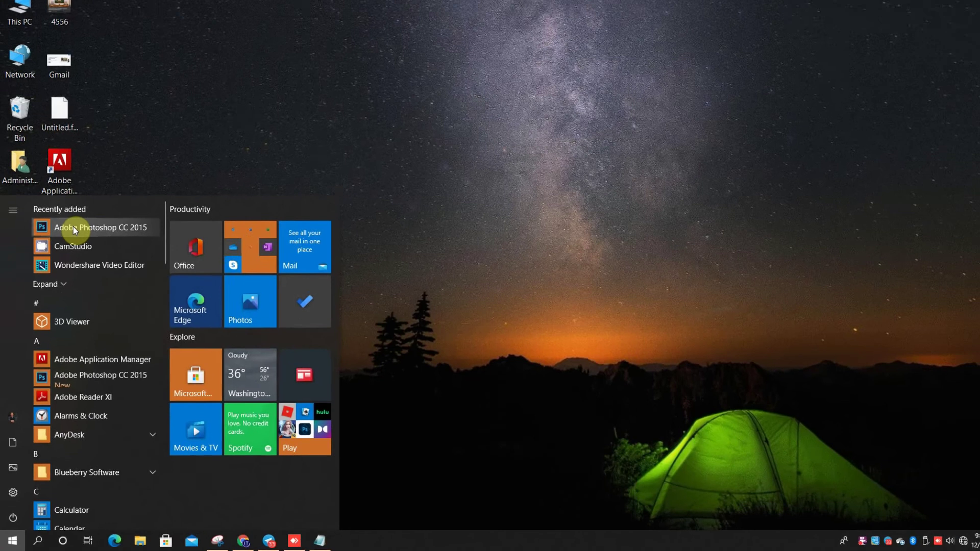
pyautogui.rightClick(71, 235)
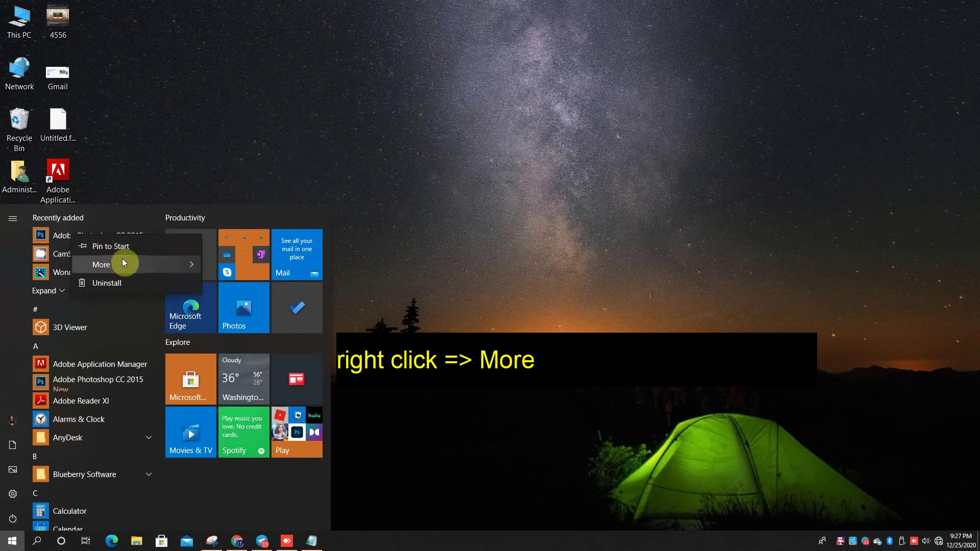
pyautogui.moveTo(128, 261)
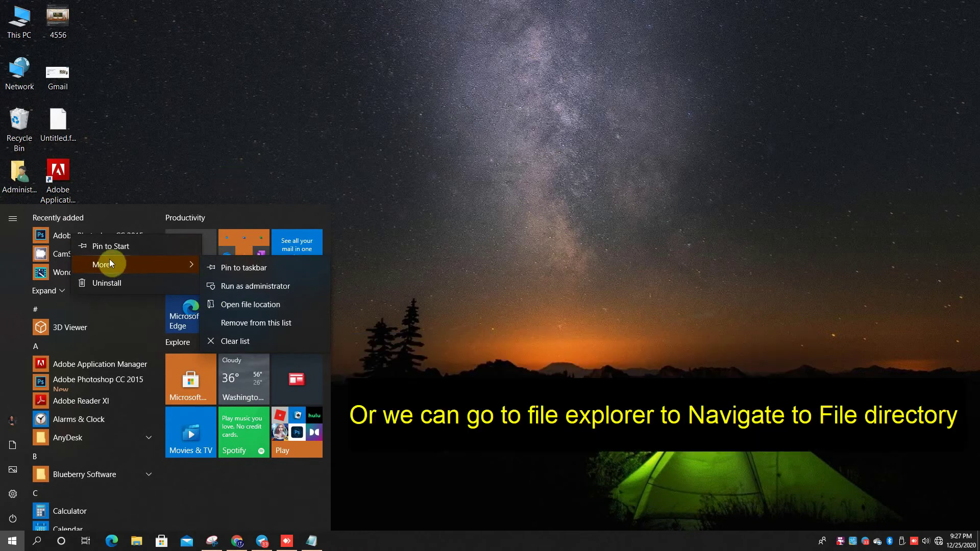
pyautogui.click(175, 161)
pyautogui.click(171, 156)
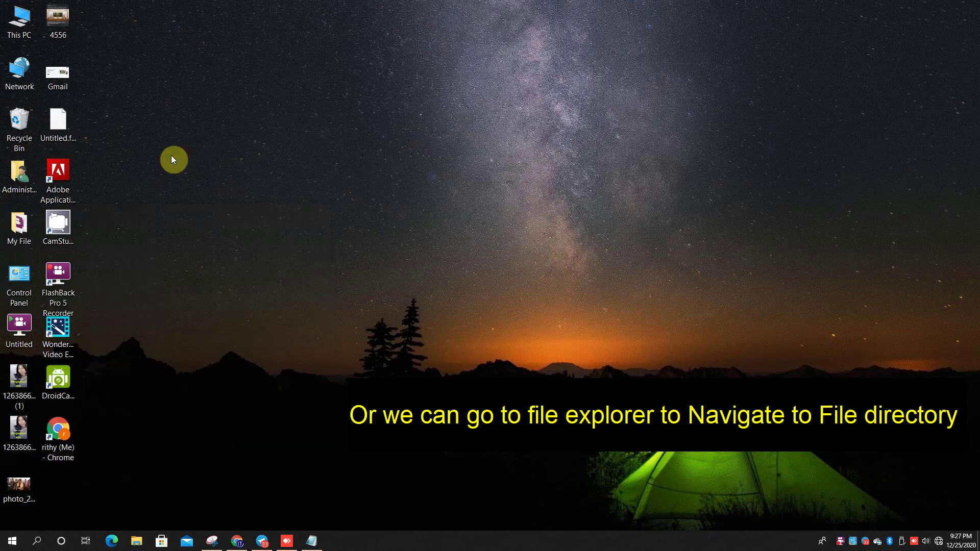
# Step: Open the folder C:\Program Files\Adobe\Adobe Photoshop CC 2015 in File Explorer
pyautogui.doubleClick(19, 20)
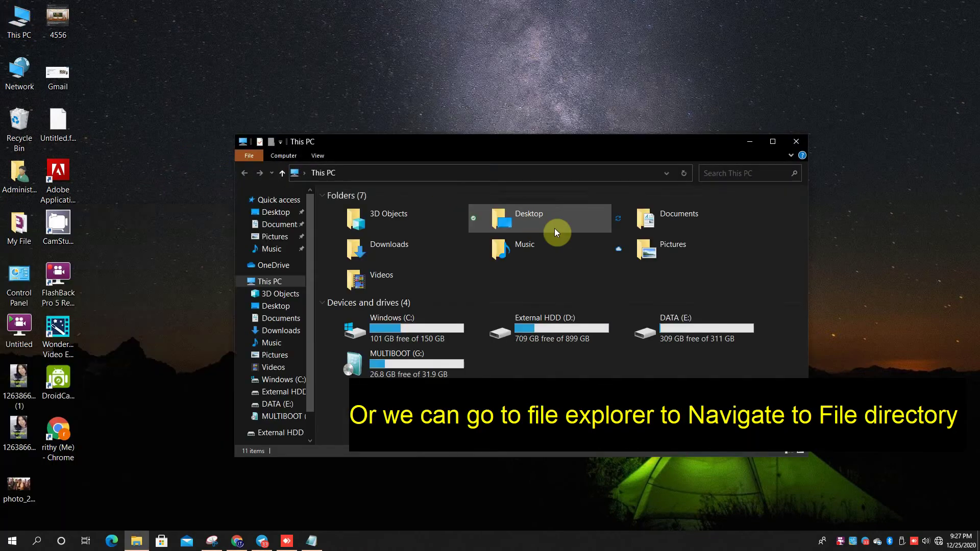
pyautogui.click(435, 338)
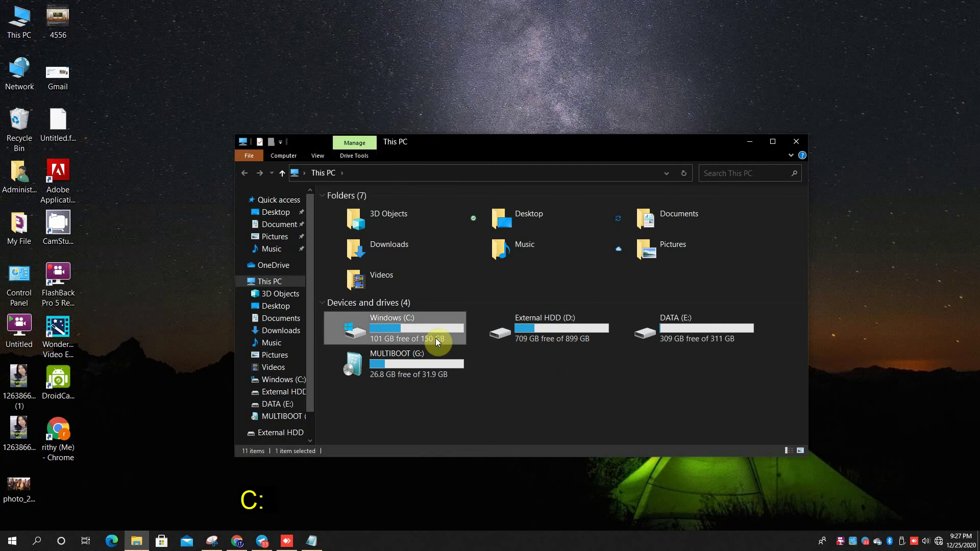
pyautogui.doubleClick(436, 337)
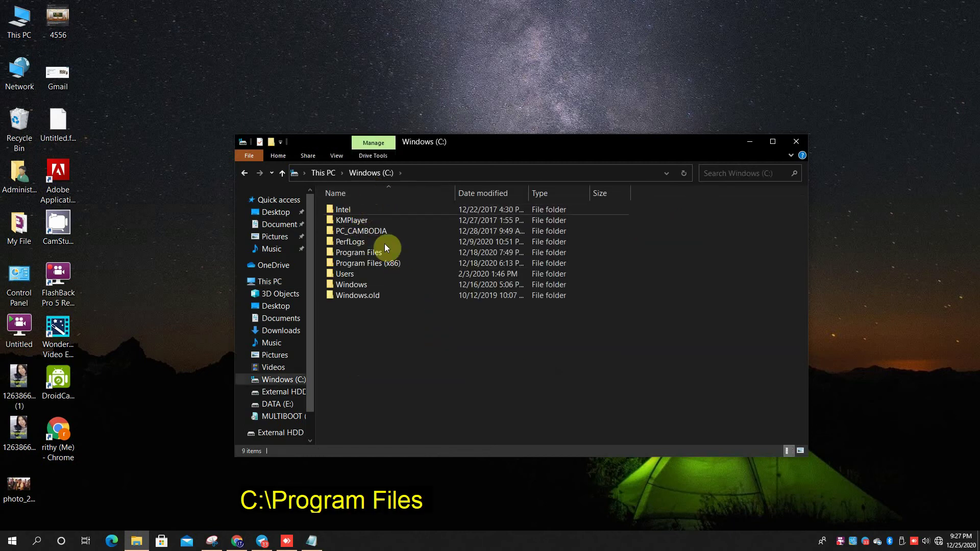
pyautogui.click(375, 253)
pyautogui.doubleClick(374, 254)
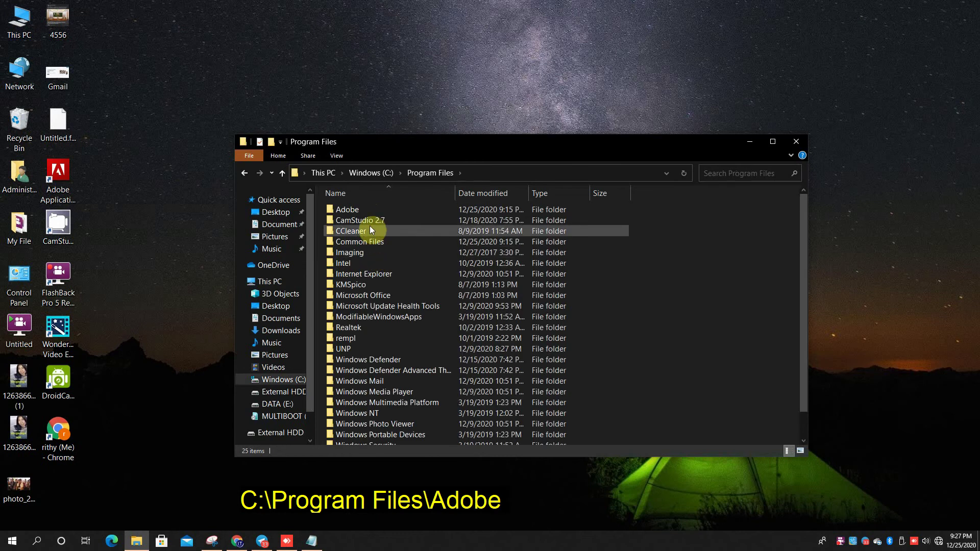
pyautogui.doubleClick(366, 213)
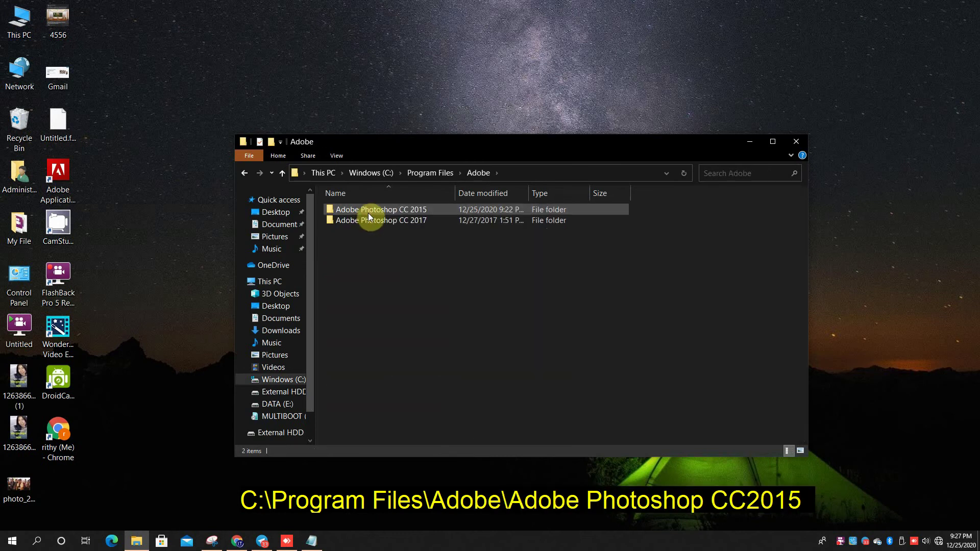
pyautogui.doubleClick(369, 214)
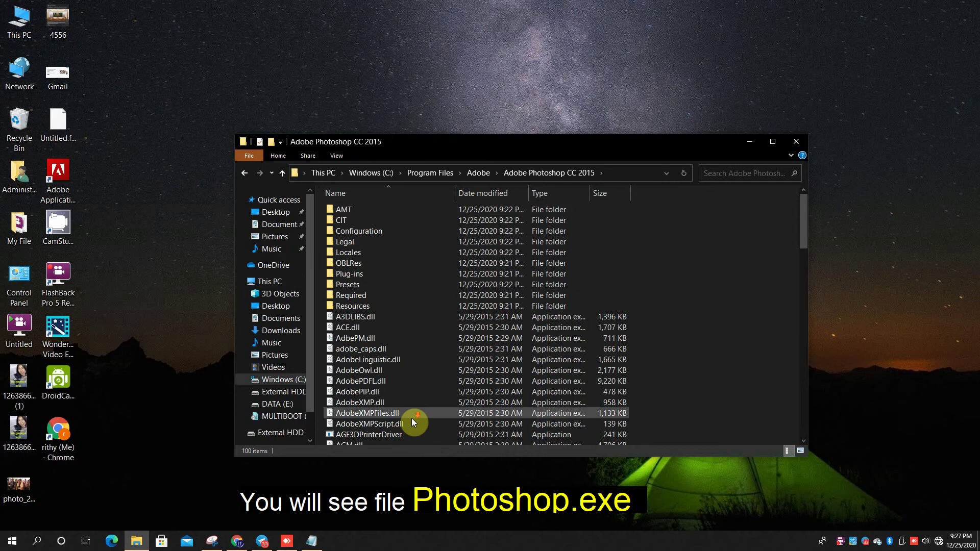
# Step: Locate and select the Photoshop application file in the Adobe Photoshop CC 2015 folder, and minimize the window
pyautogui.scroll(-5, 411, 418)
pyautogui.scroll(-15, 412, 418)
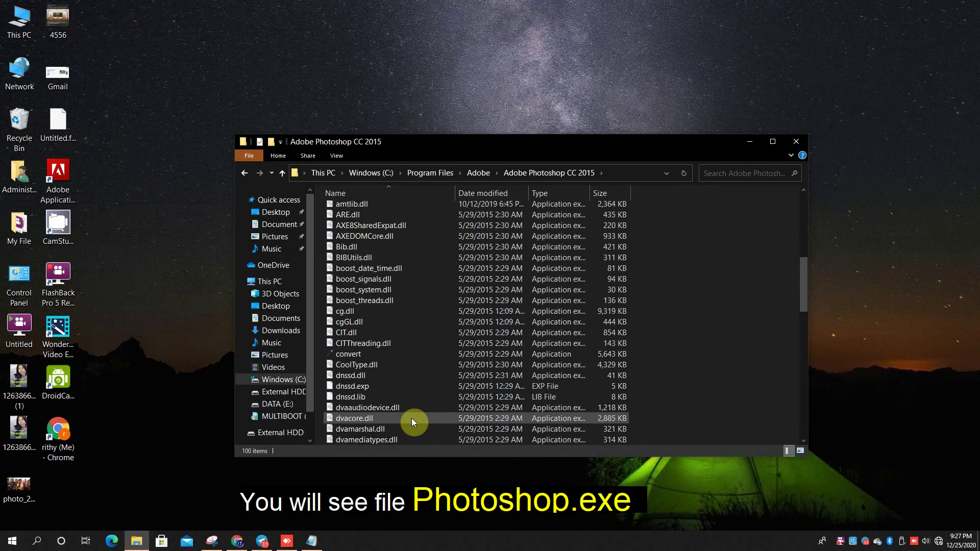
pyautogui.scroll(-4, 411, 418)
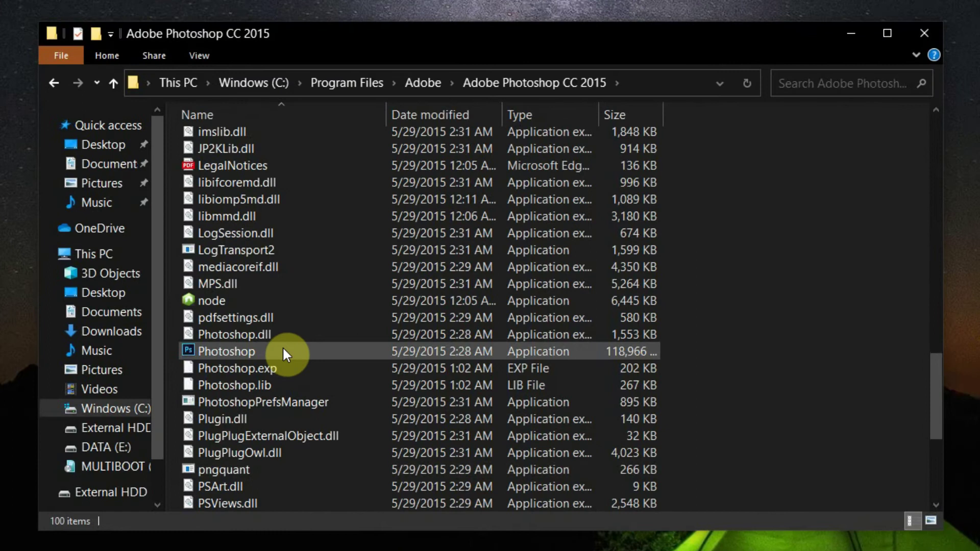
pyautogui.click(283, 350)
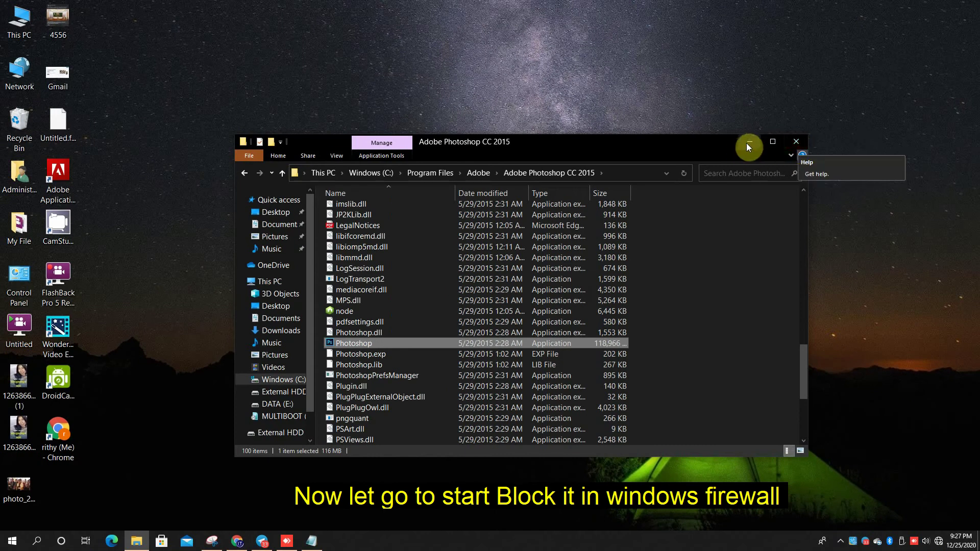
pyautogui.click(748, 141)
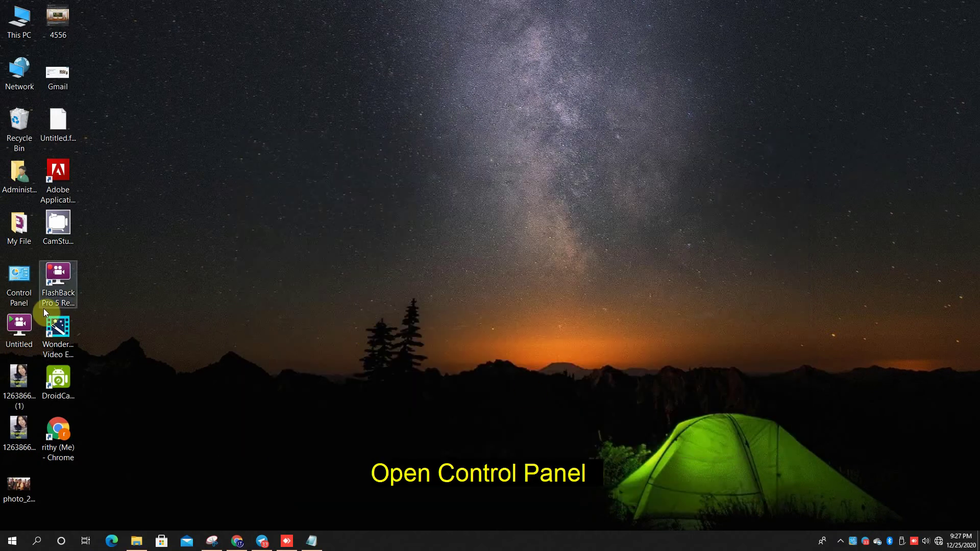
# Step: Open the advanced settings of Windows Defender Firewall from Control Panel and move their window toward the middle of the desktop
pyautogui.click(19, 290)
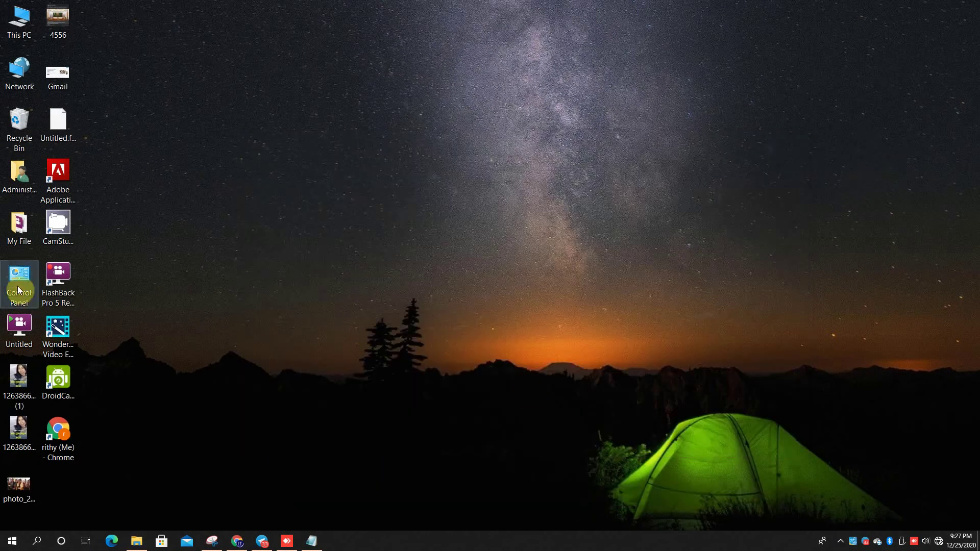
pyautogui.doubleClick(18, 289)
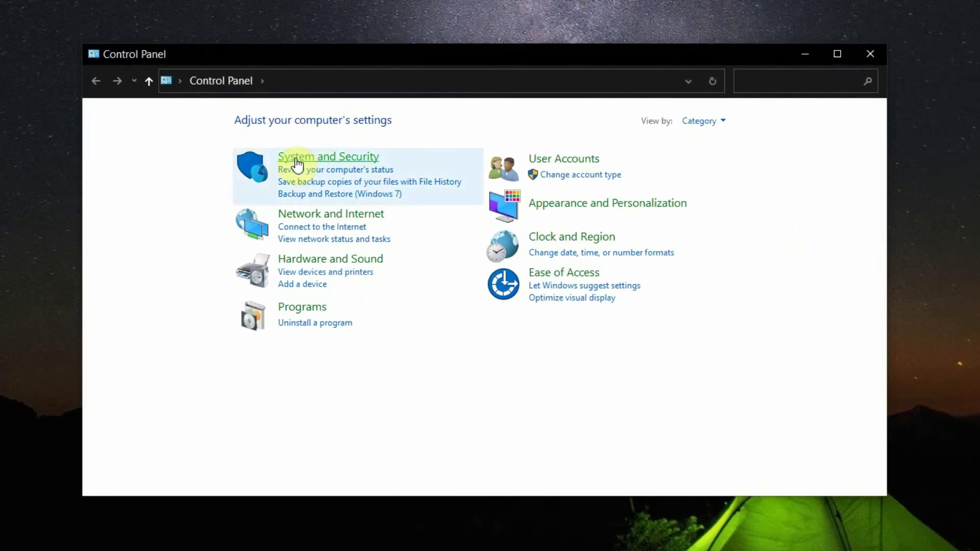
pyautogui.click(298, 164)
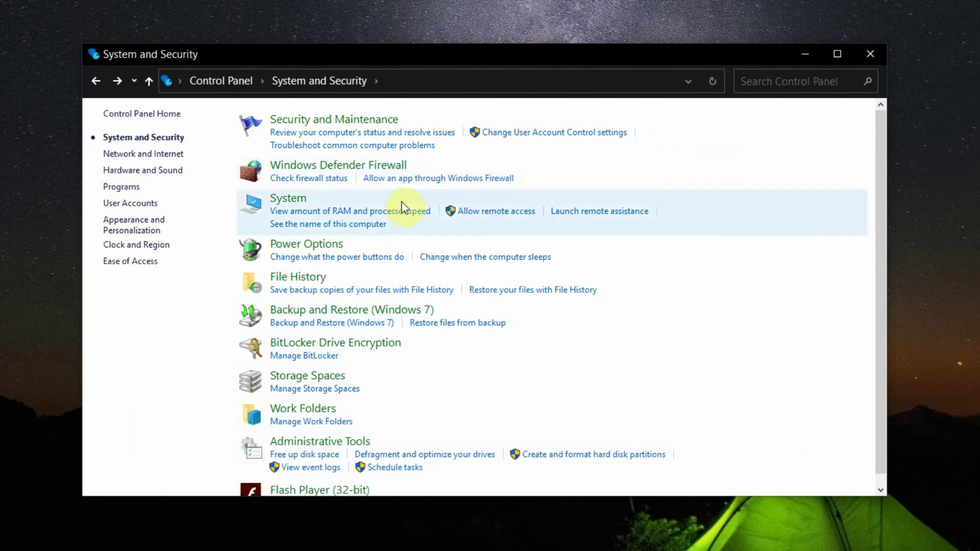
pyautogui.click(329, 179)
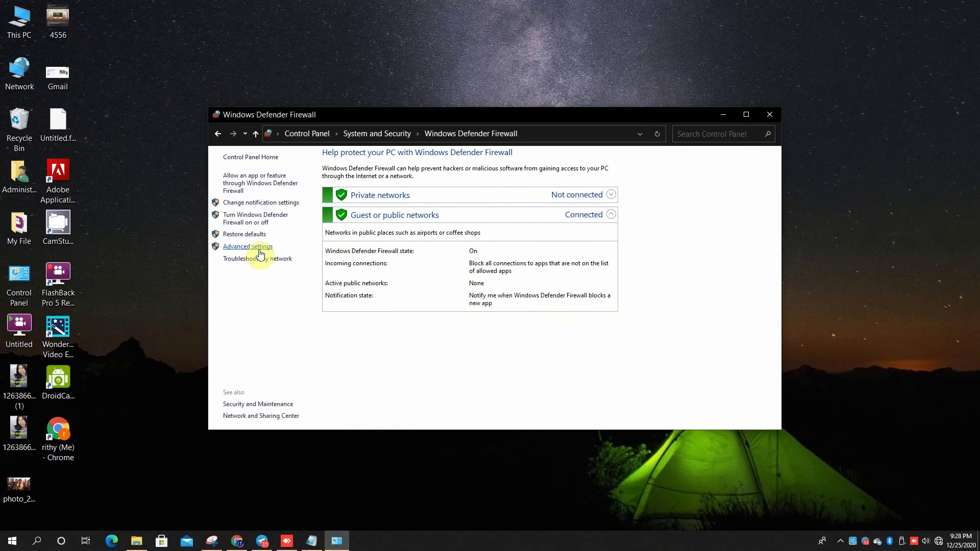
pyautogui.click(260, 251)
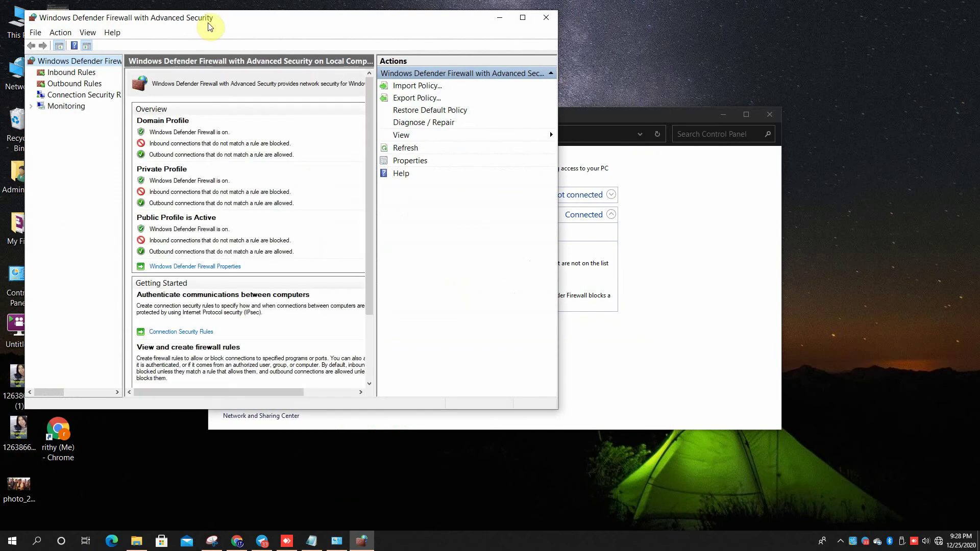
pyautogui.moveTo(209, 25); pyautogui.dragTo(436, 121)
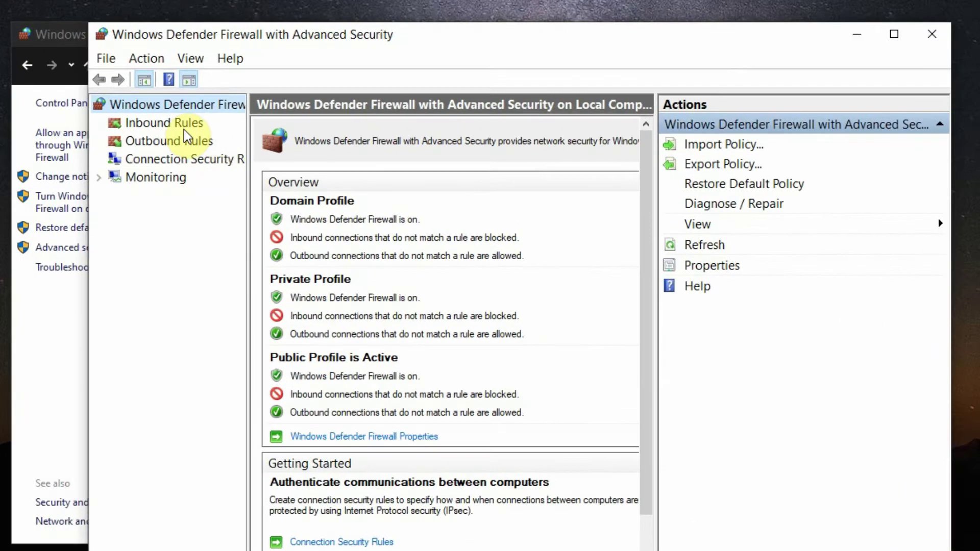
# Step: Start a new inbound firewall rule of type Program and continue to its program settings
pyautogui.click(178, 124)
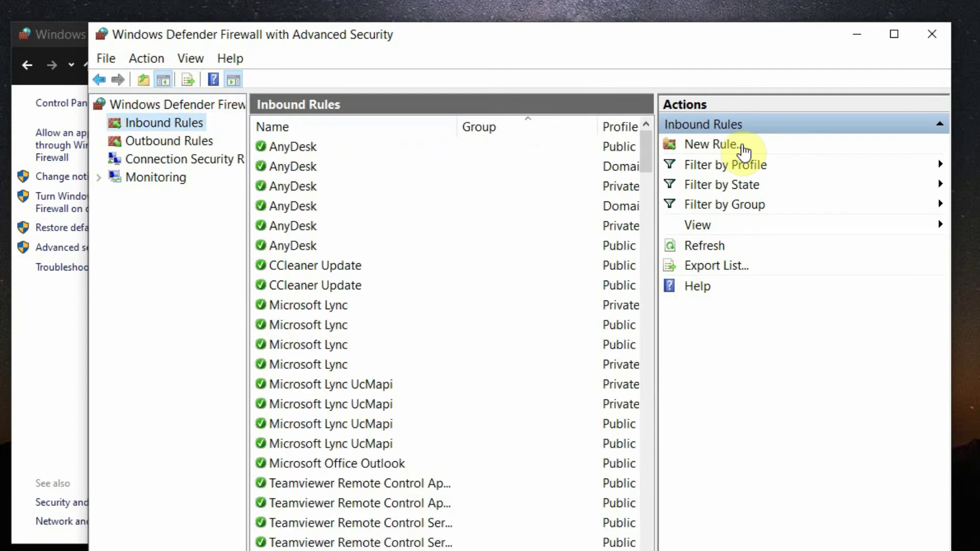
pyautogui.click(725, 145)
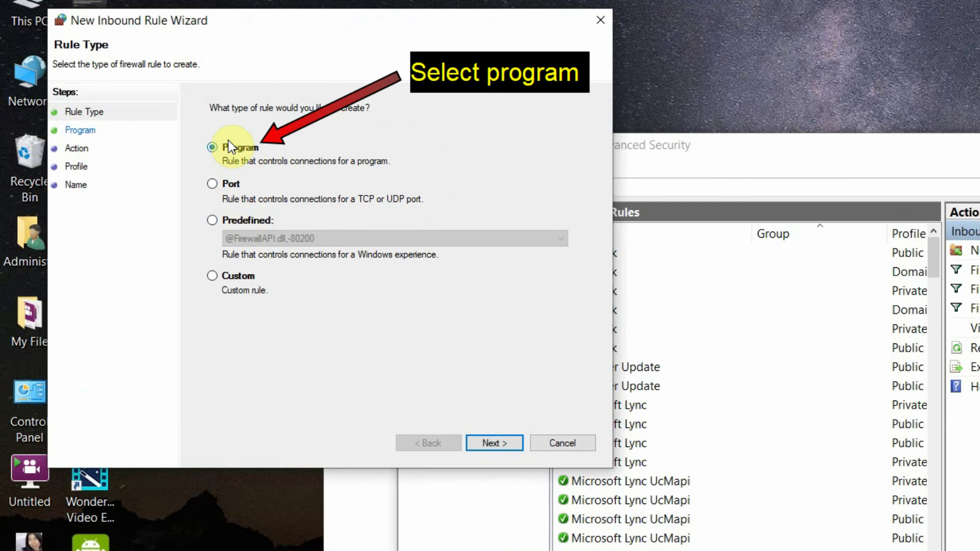
pyautogui.click(219, 146)
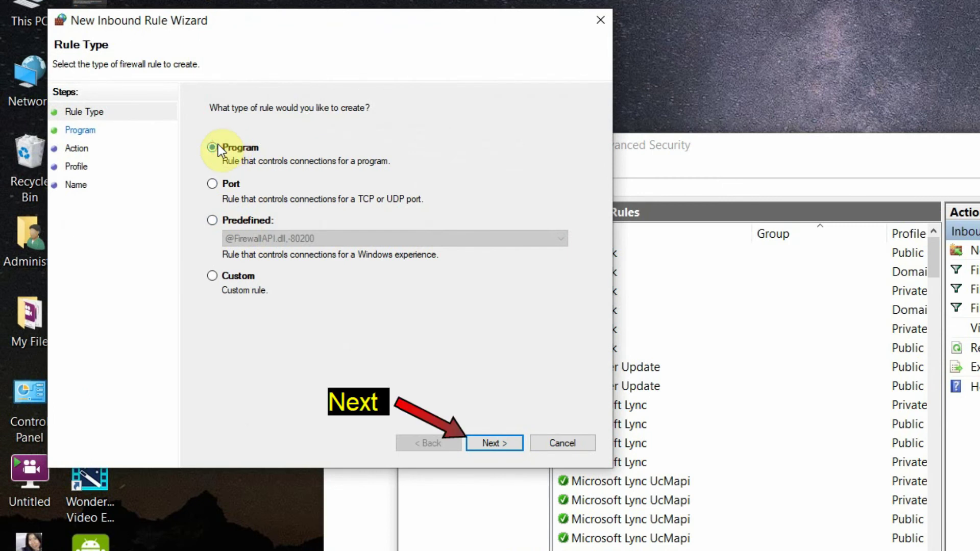
pyautogui.click(512, 439)
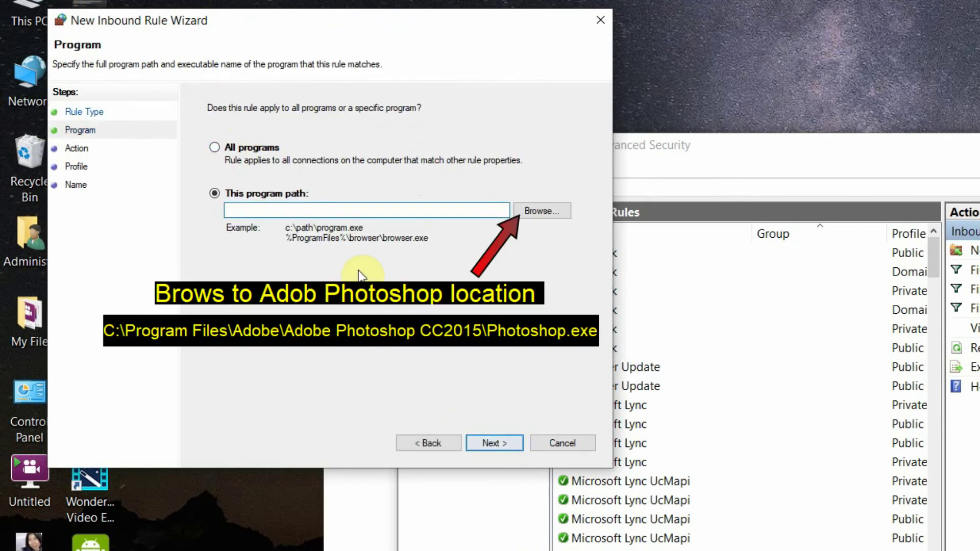
# Step: Apply the rule to a specific program path and browse to C:\Program Files\Adobe\Adobe Photoshop CC 2015
pyautogui.click(238, 195)
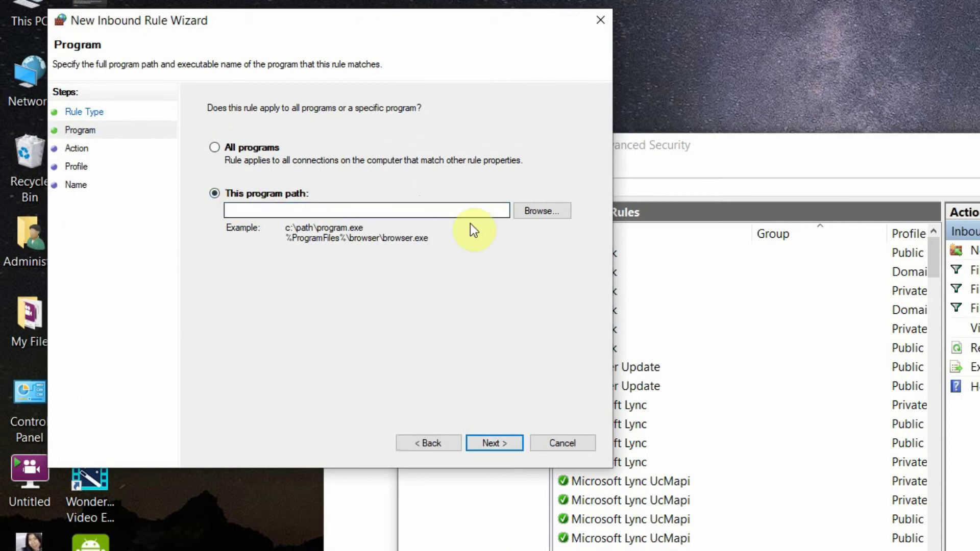
pyautogui.click(537, 205)
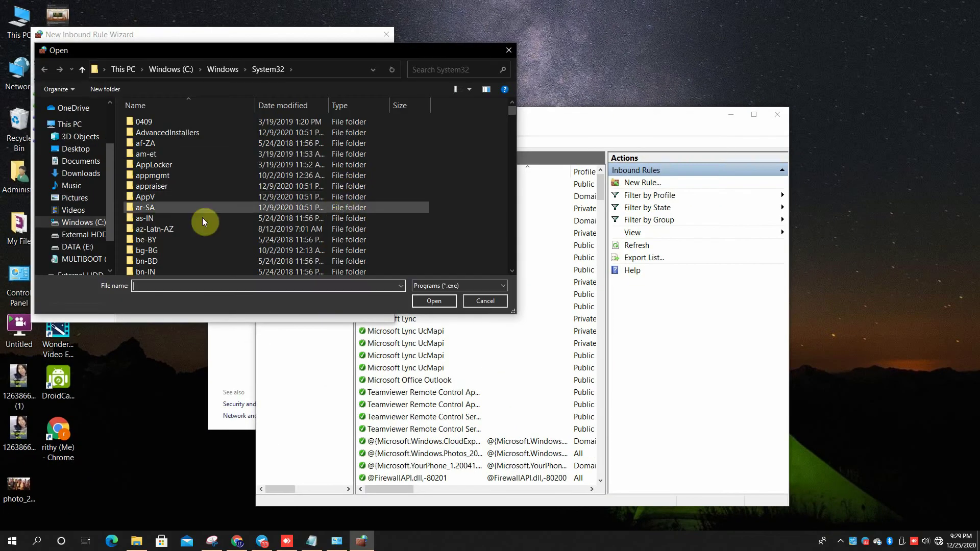
pyautogui.click(78, 224)
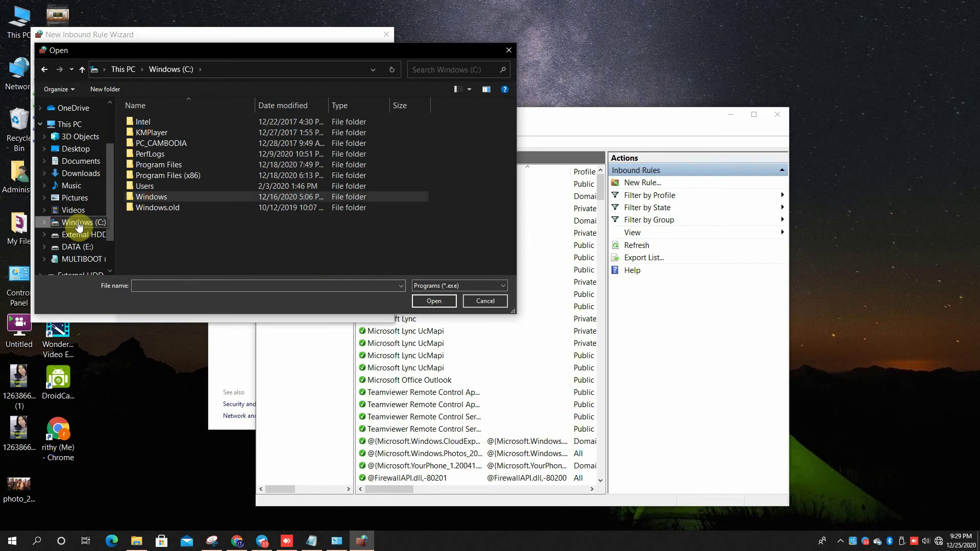
pyautogui.click(149, 169)
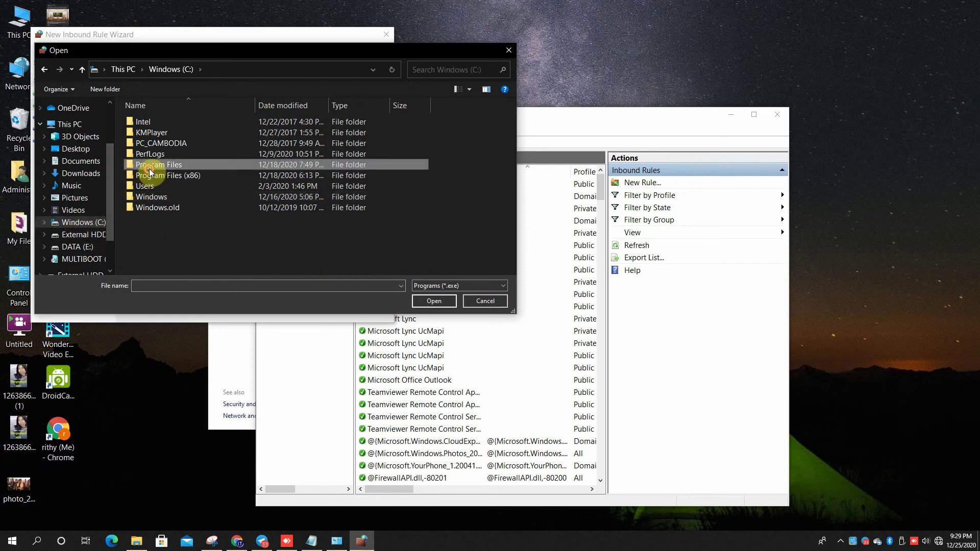
pyautogui.doubleClick(149, 168)
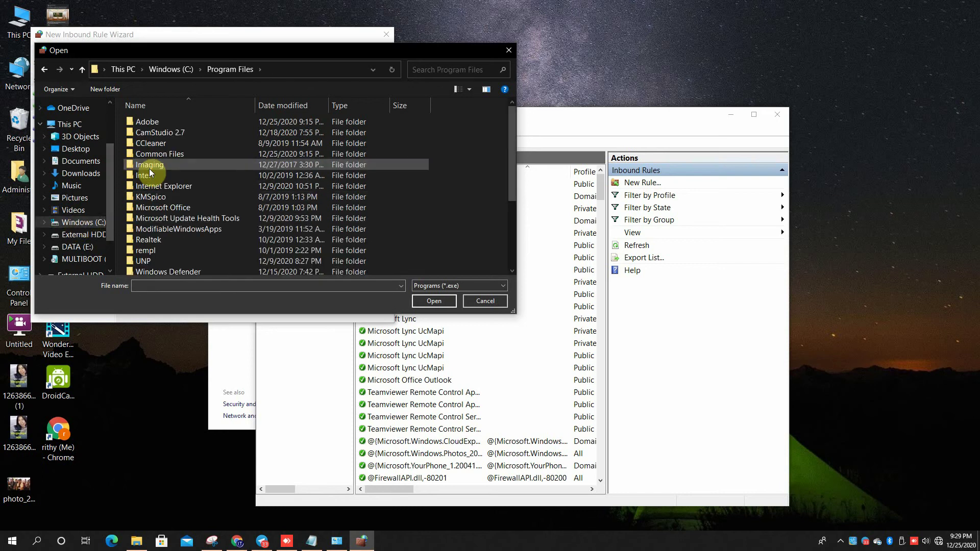
pyautogui.doubleClick(152, 122)
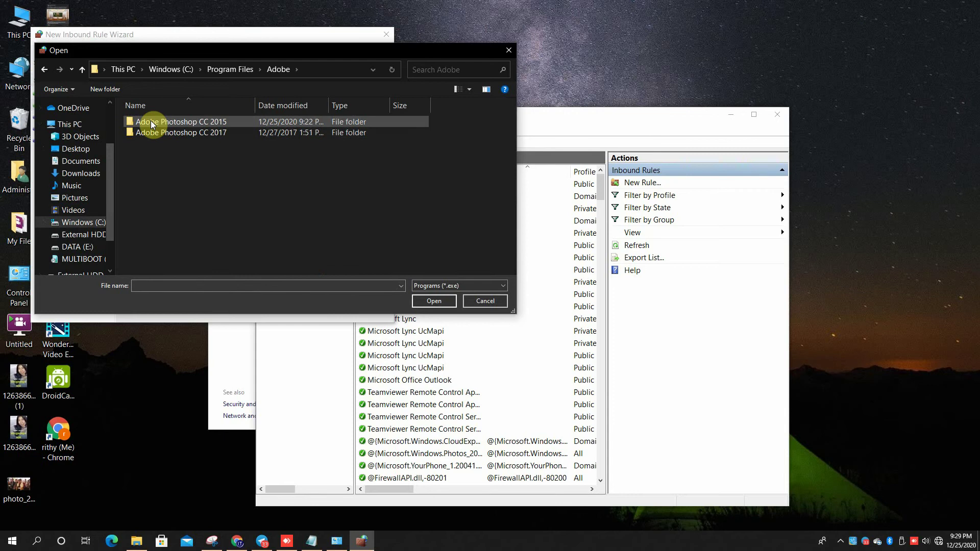
pyautogui.doubleClick(151, 121)
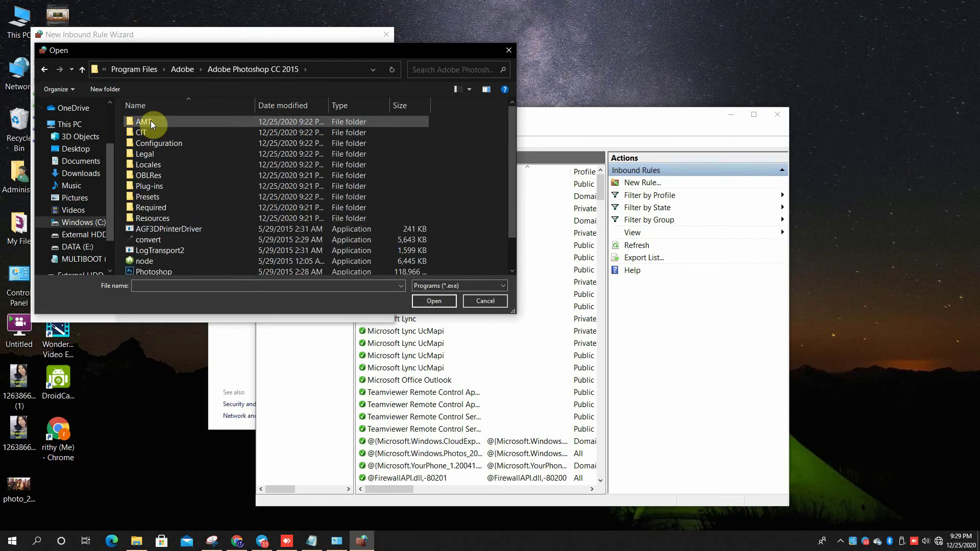
# Step: Choose the Photoshop application file as the program path for the inbound rule
pyautogui.click(257, 269)
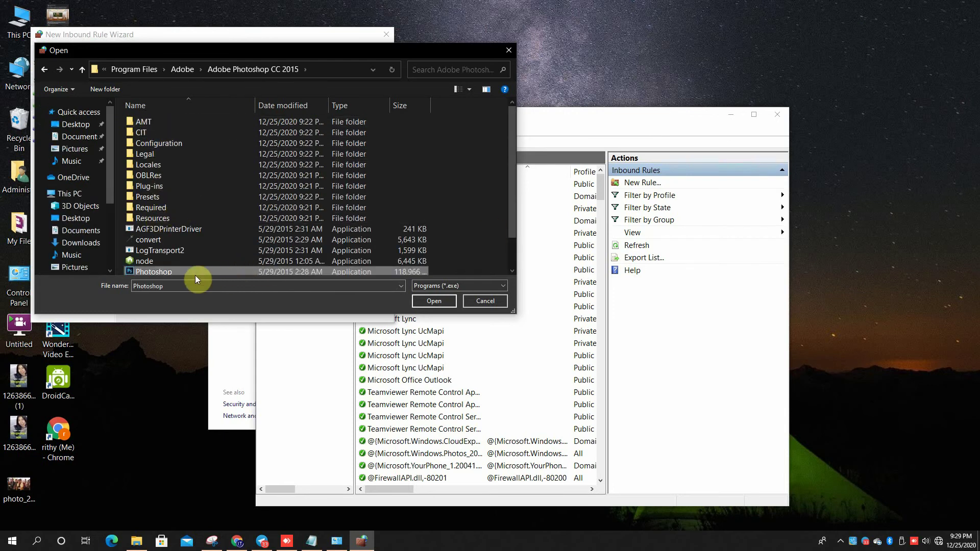
pyautogui.scroll(-1, 265, 235)
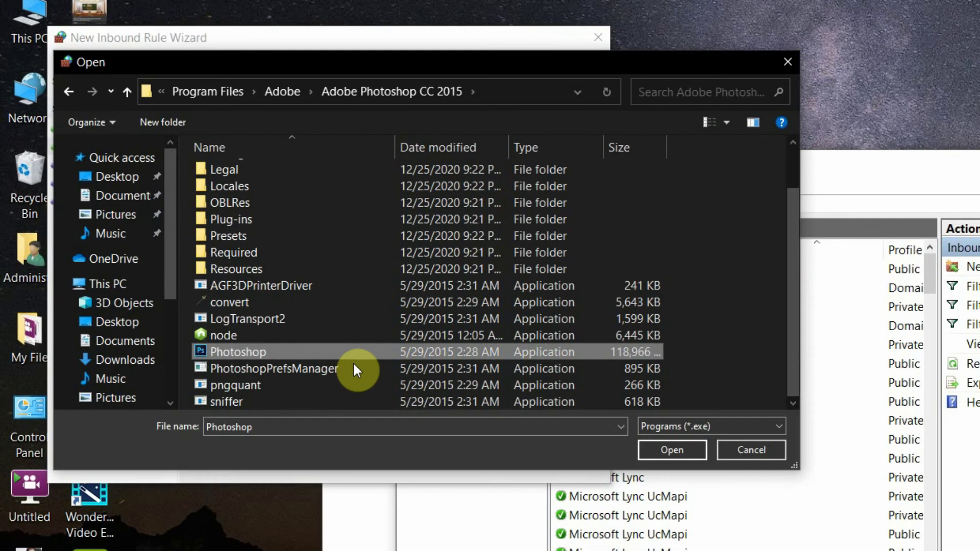
pyautogui.click(265, 353)
pyautogui.click(391, 352)
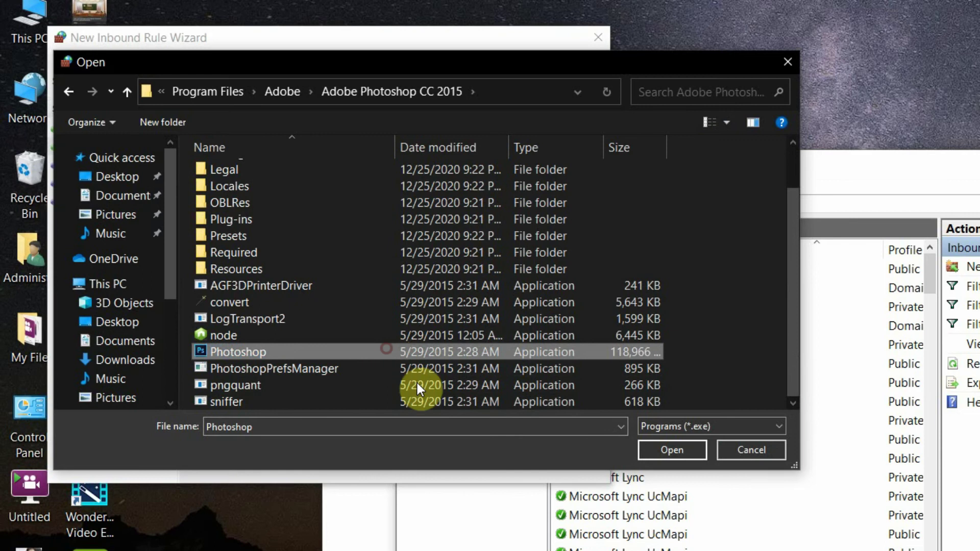
pyautogui.click(673, 450)
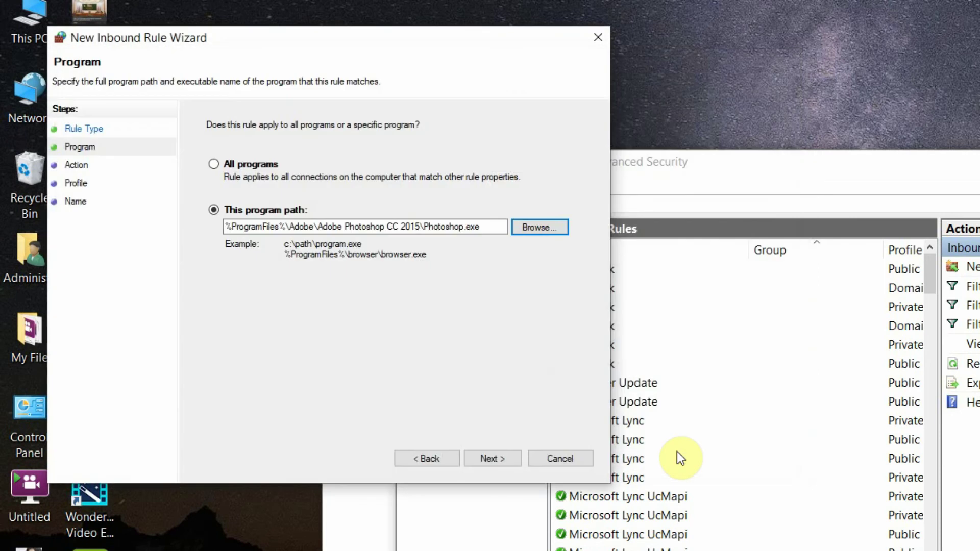
pyautogui.click(491, 225)
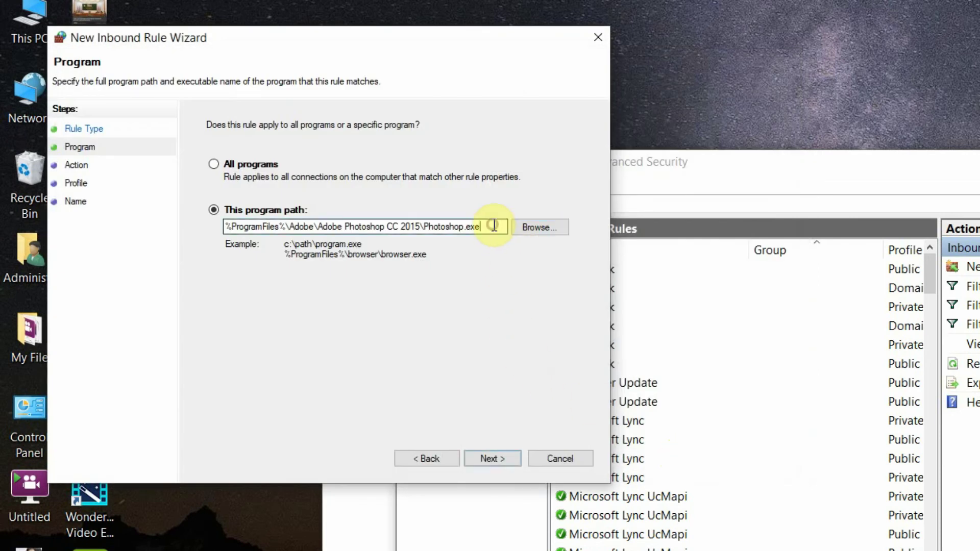
# Step: Set the inbound rule's action to block the connection and keep the Domain, Private and Public profiles enabled
pyautogui.click(493, 459)
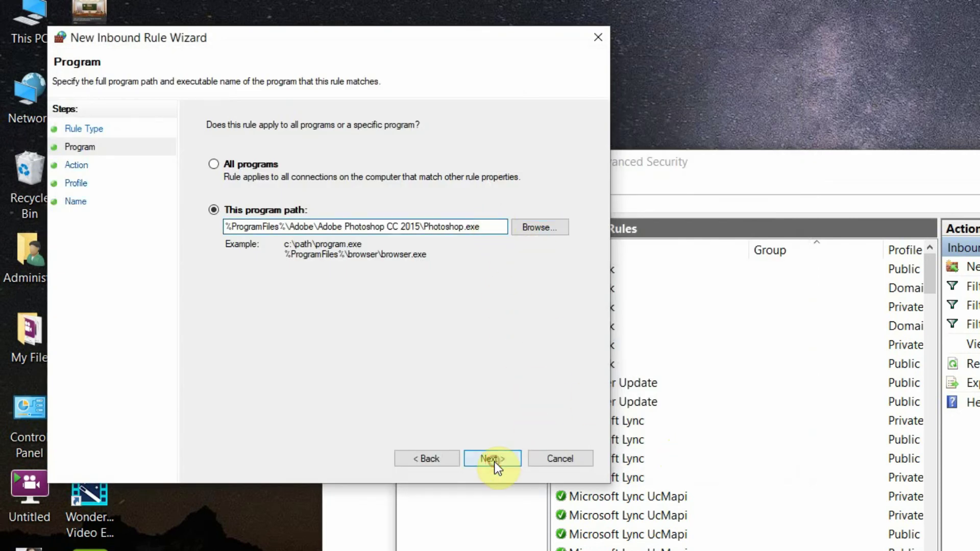
pyautogui.click(259, 280)
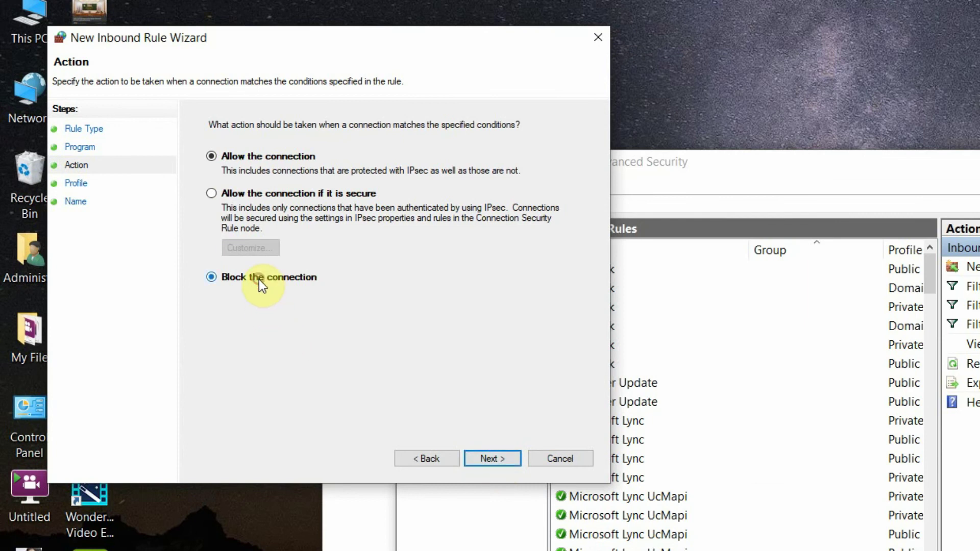
pyautogui.click(494, 461)
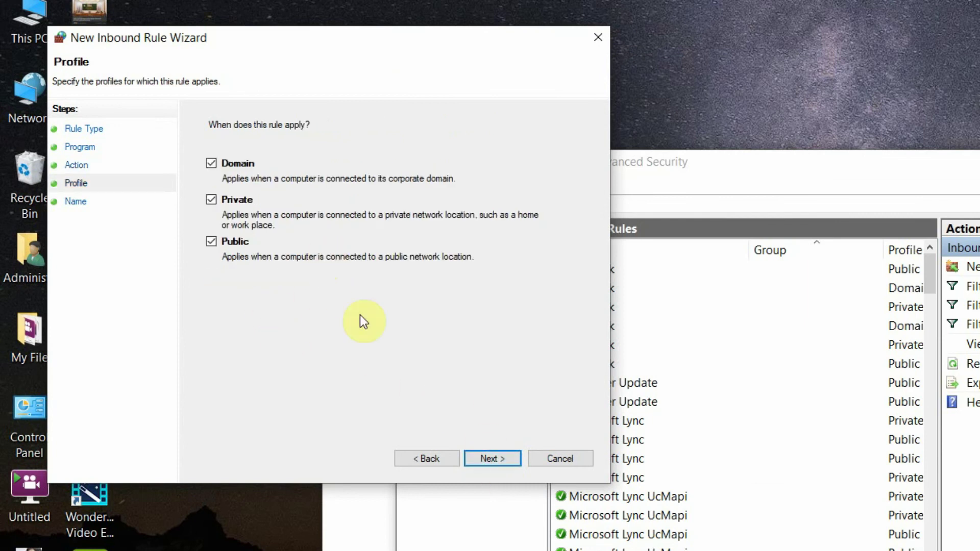
pyautogui.click(488, 460)
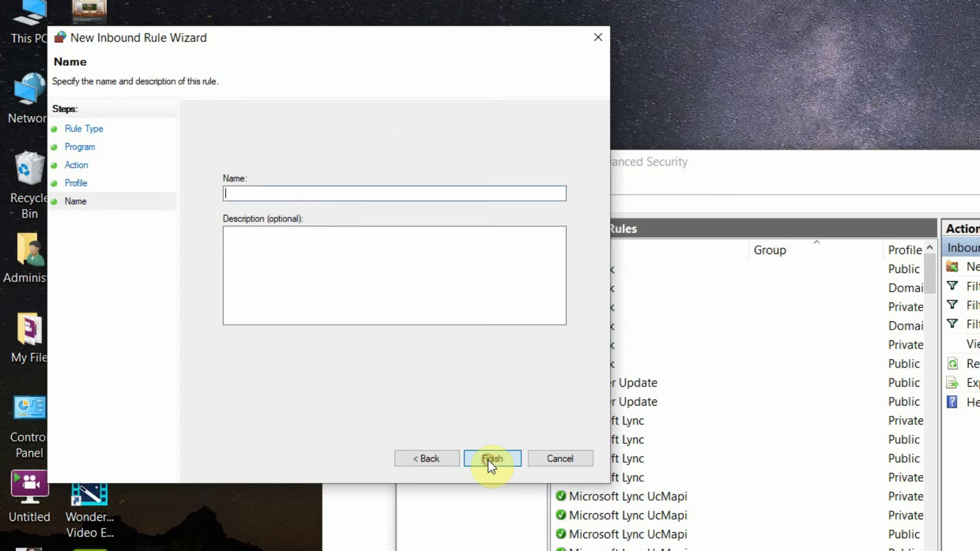
# Step: Name the inbound rule "Block Adobe Photoshop form update"
pyautogui.click(377, 190)
pyautogui.write('m')
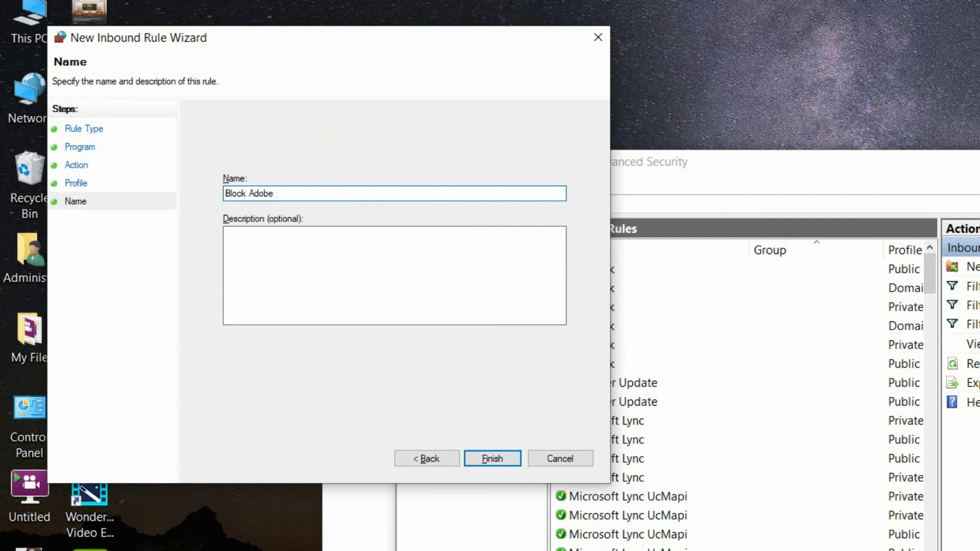
pyautogui.write('lock Adobe po')
pyautogui.press('BackSpace')
pyautogui.press('BackSpace')
pyautogui.write('Photoshop form update')
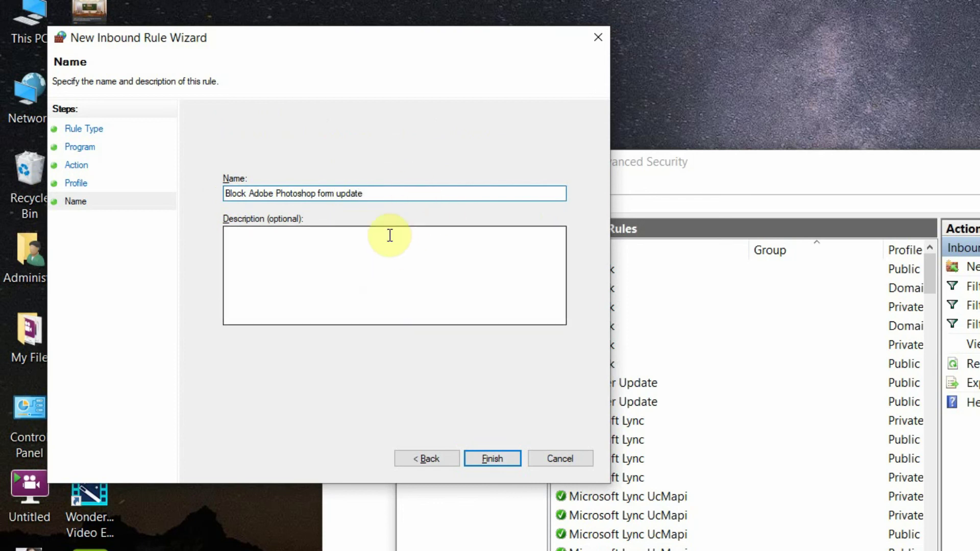
# Step: Copy the inbound rule's name into its description and finish creating the rule
pyautogui.click(386, 190)
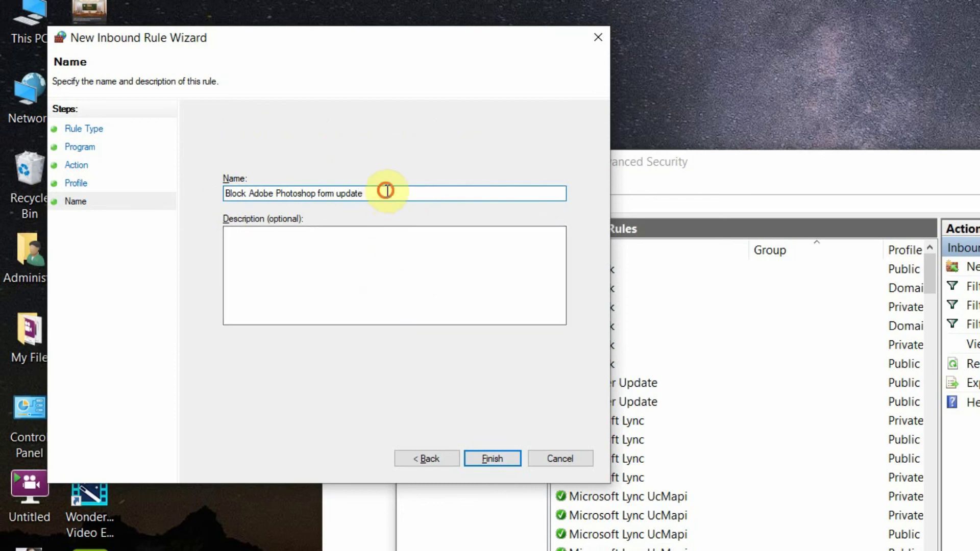
pyautogui.moveTo(386, 190); pyautogui.dragTo(156, 204)
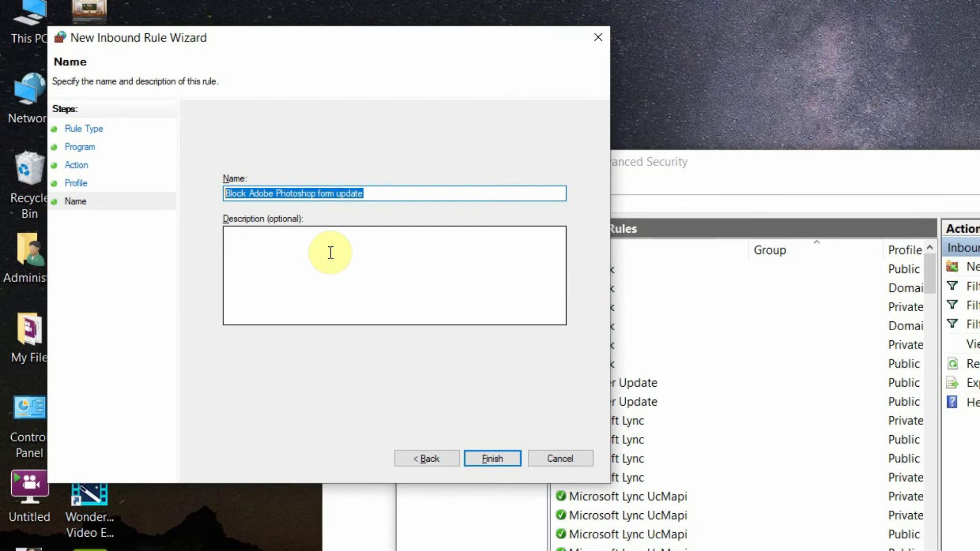
pyautogui.rightClick(327, 199)
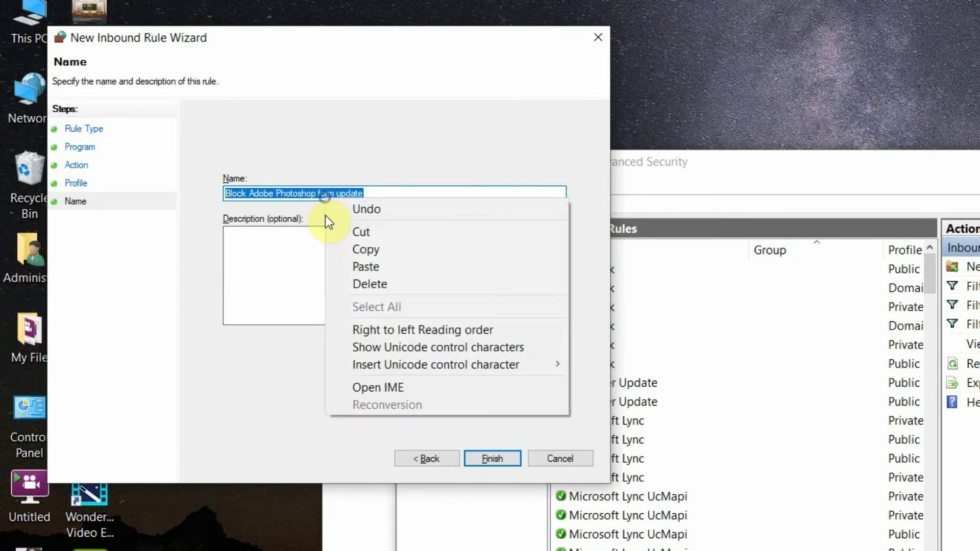
pyautogui.click(370, 249)
pyautogui.click(292, 261)
pyautogui.rightClick(292, 261)
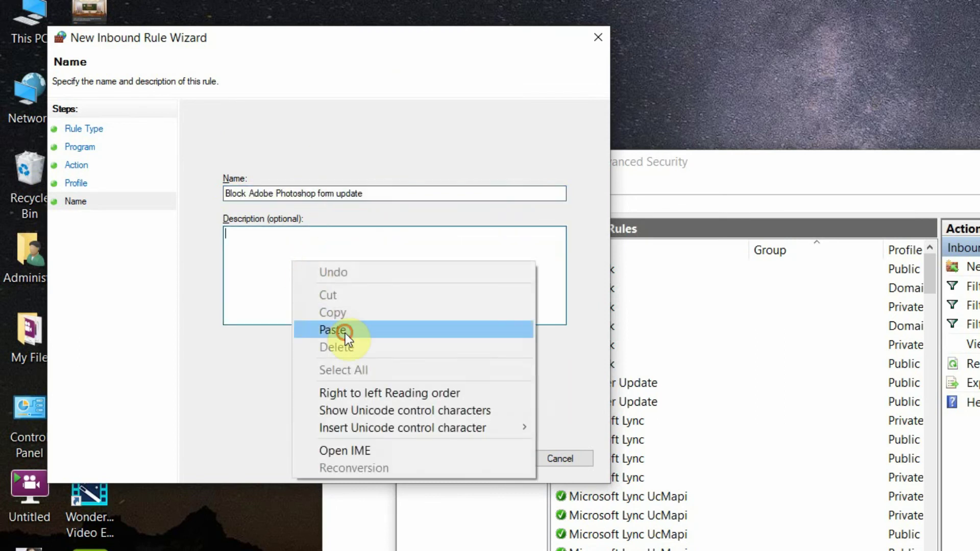
pyautogui.click(345, 331)
pyautogui.click(499, 459)
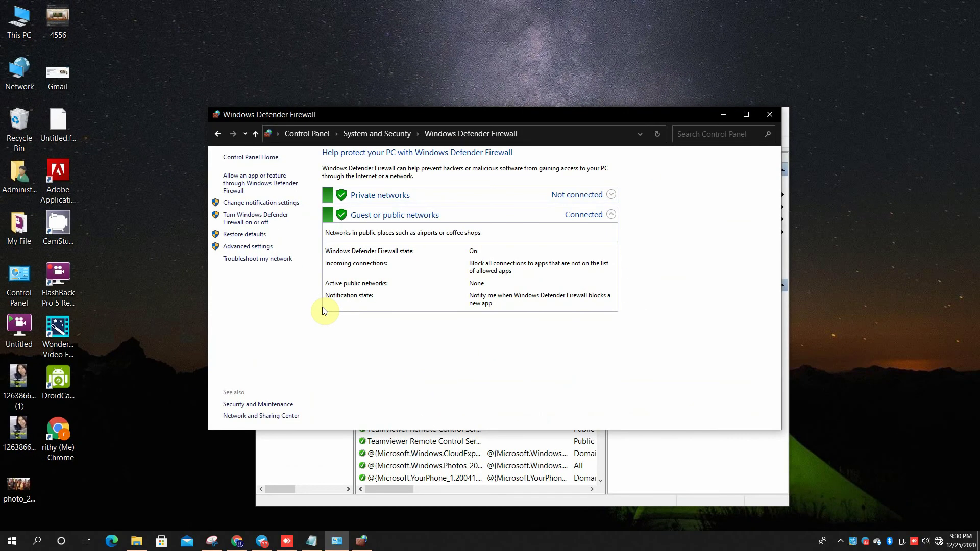
# Step: Start a new outbound firewall rule of type Program in the advanced security window and continue to its program settings
pyautogui.click(314, 449)
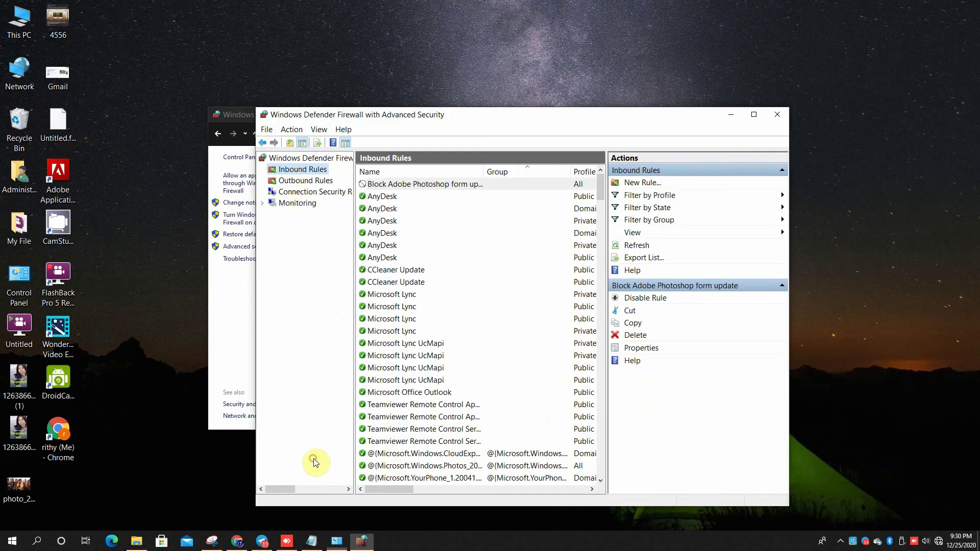
pyautogui.click(294, 183)
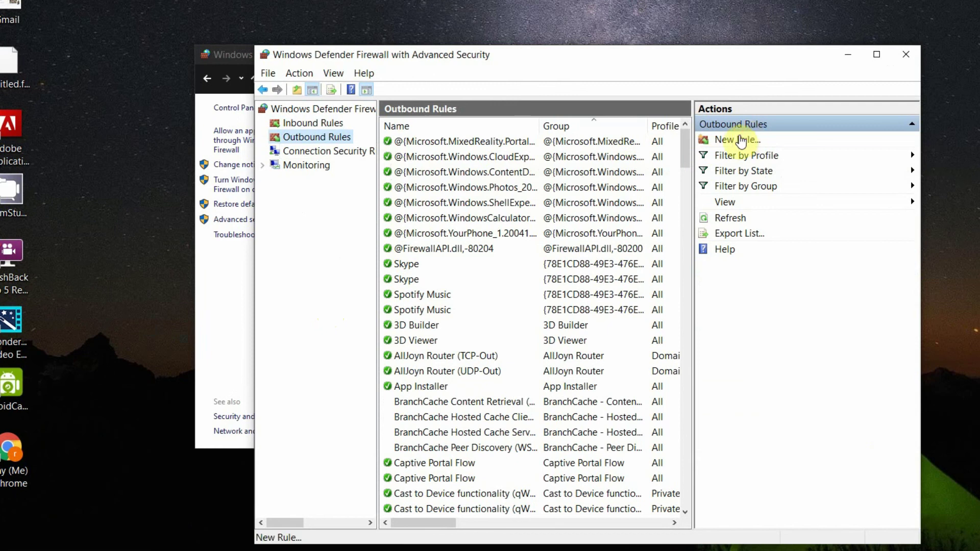
pyautogui.click(736, 140)
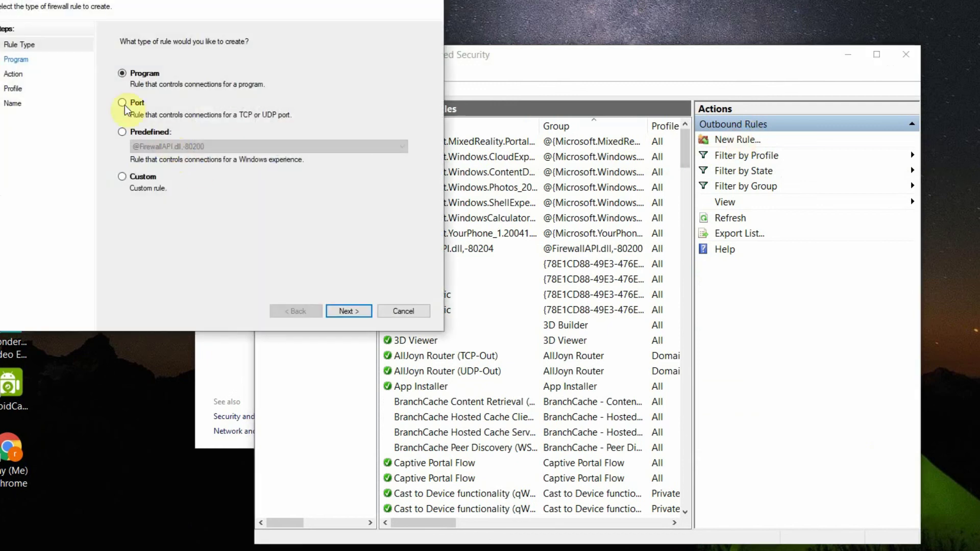
pyautogui.click(341, 311)
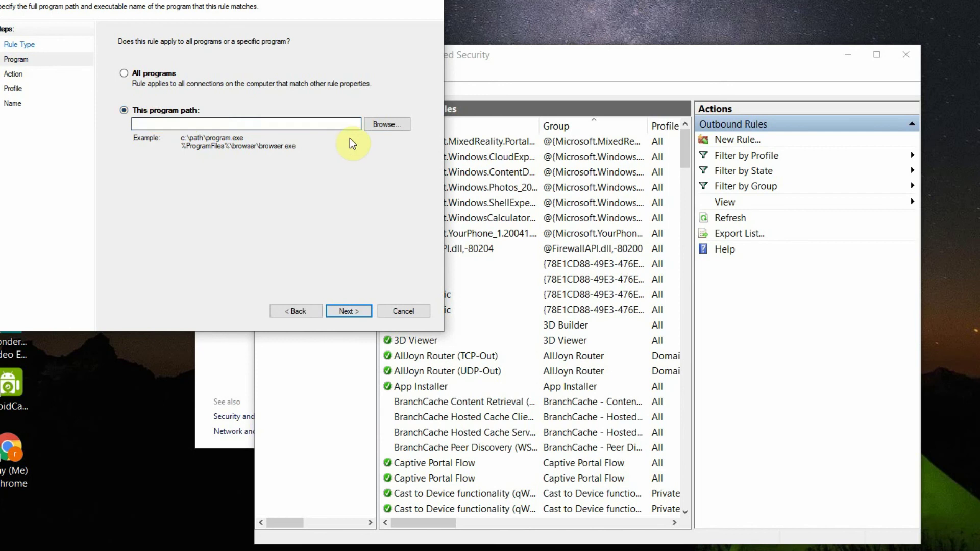
# Step: Choose the Photoshop application in the Adobe Photoshop CC 2015 folder as the outbound rule's program path
pyautogui.click(400, 124)
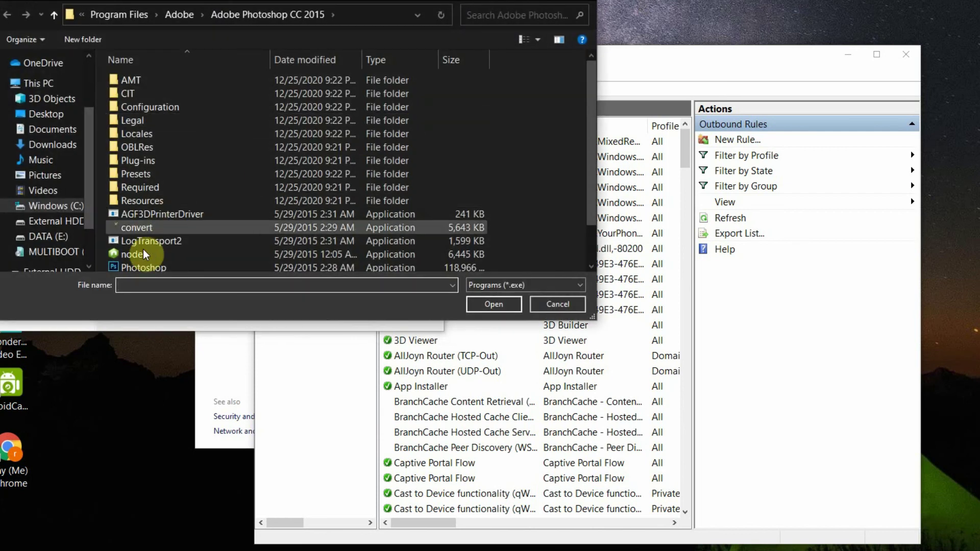
pyautogui.click(148, 267)
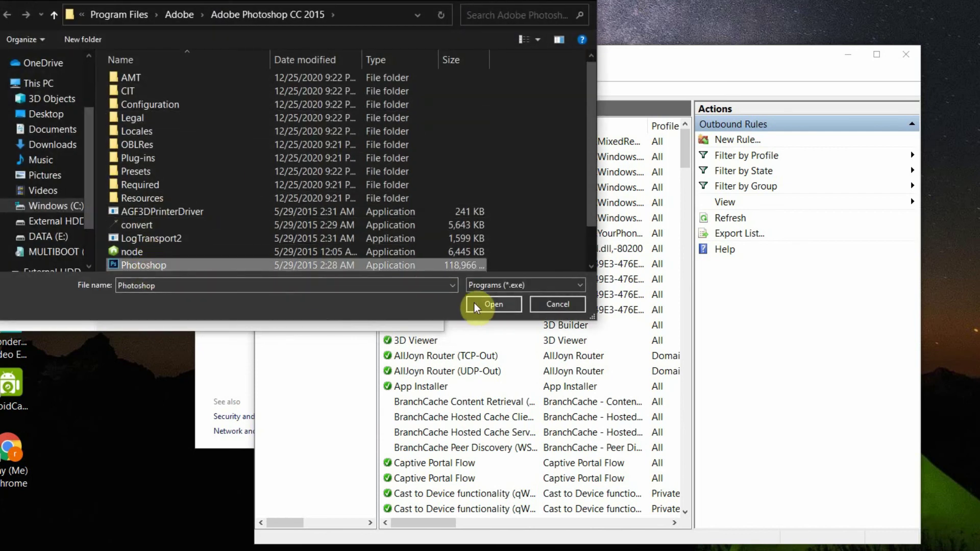
pyautogui.click(497, 302)
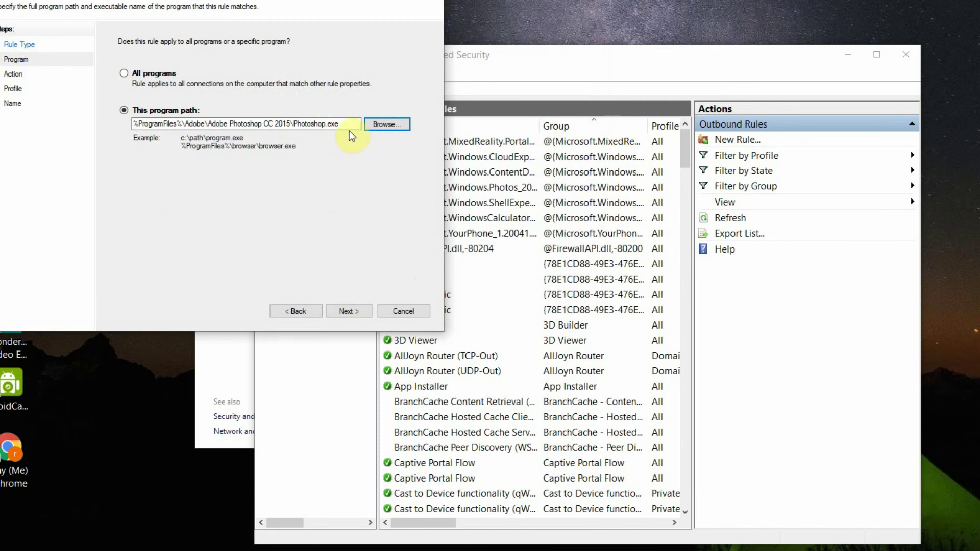
# Step: Make the outbound rule block the connection on the Domain, Private and Public profiles and continue to its naming page
pyautogui.click(349, 312)
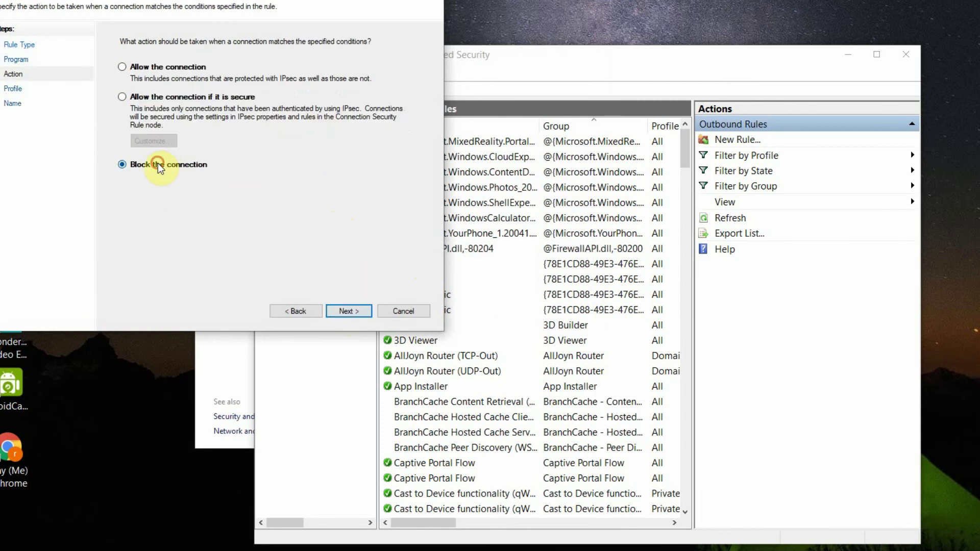
pyautogui.click(359, 313)
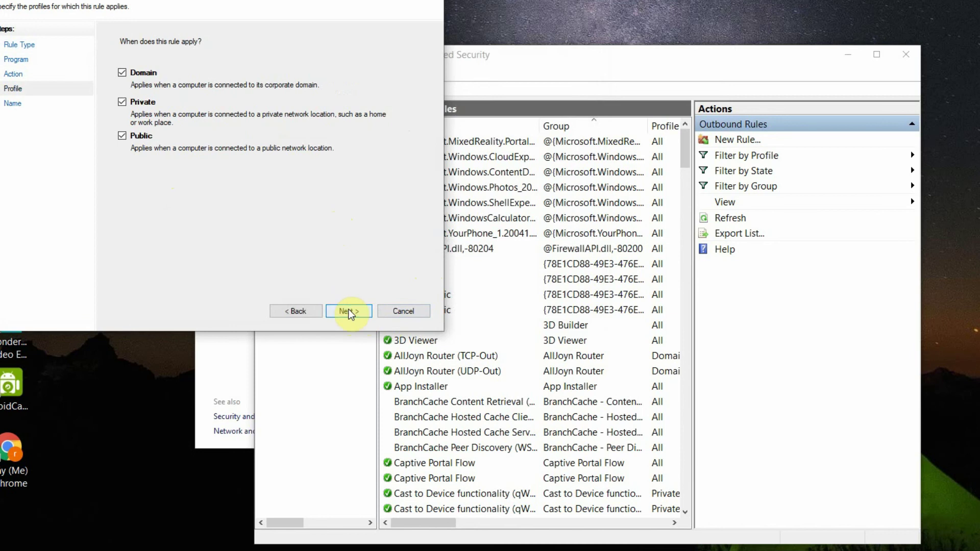
pyautogui.click(349, 312)
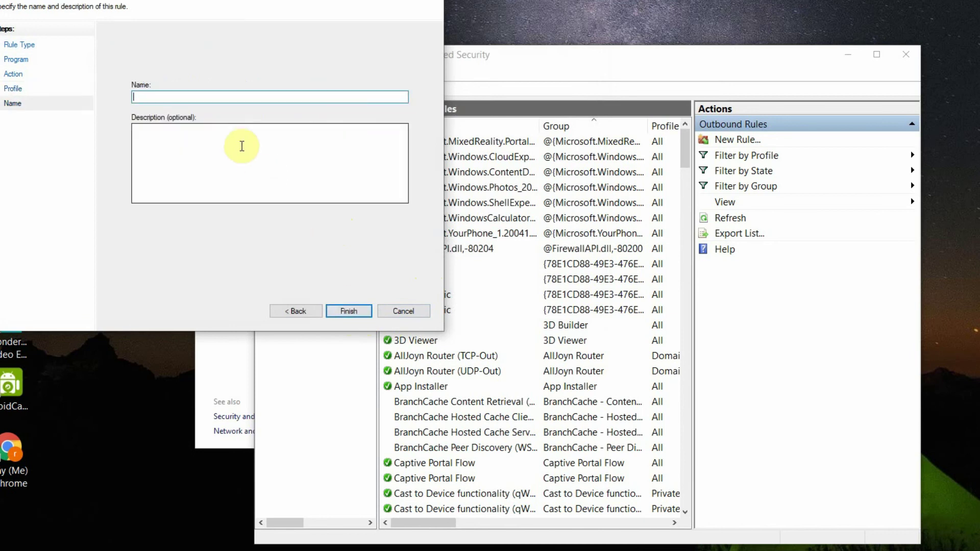
# Step: Name the outbound rule "Block Adobe Photoshop from accessing to internet", describe it as "Block Adobe photoshop out bound rule" and create it
pyautogui.write('Block Adobe Photoshop fro')
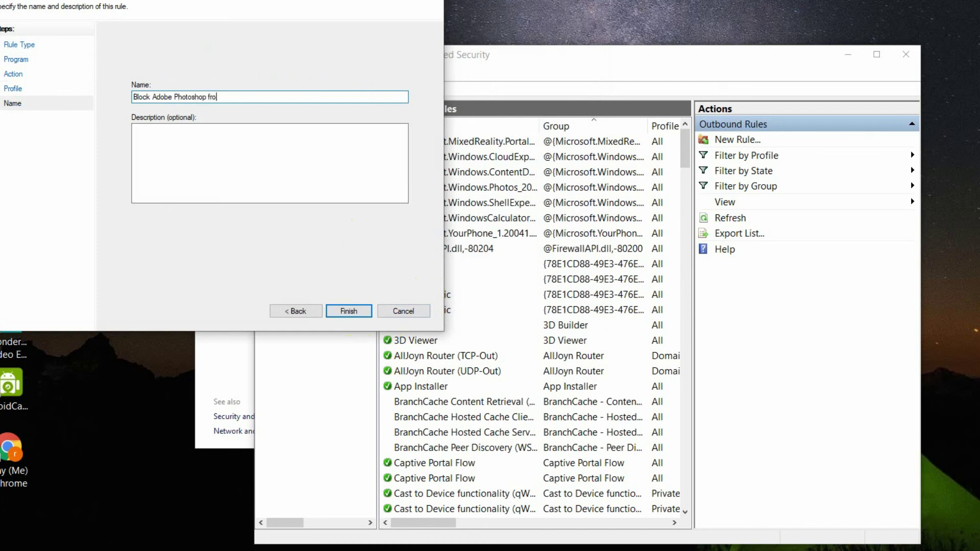
pyautogui.write('m accessing to internet')
pyautogui.click(269, 175)
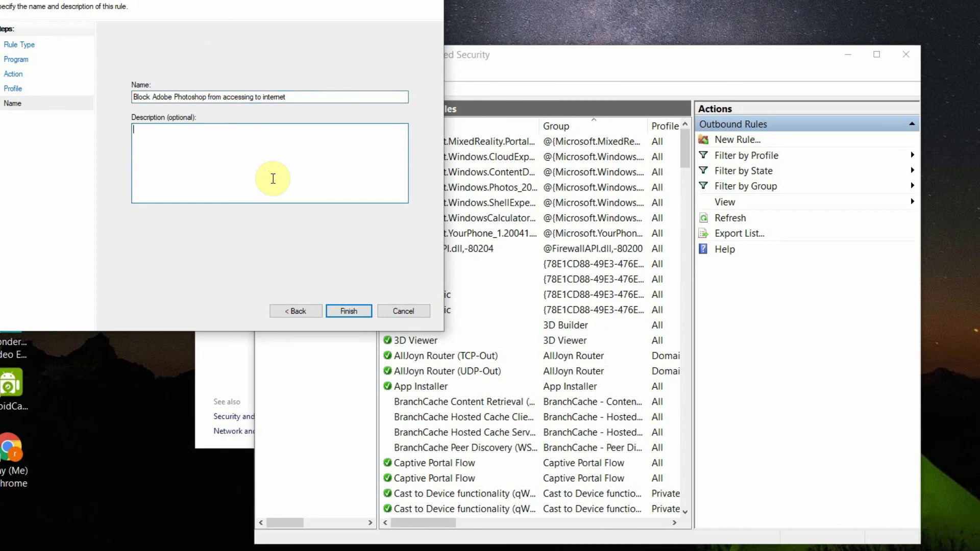
pyautogui.write('Block Adobe ph')
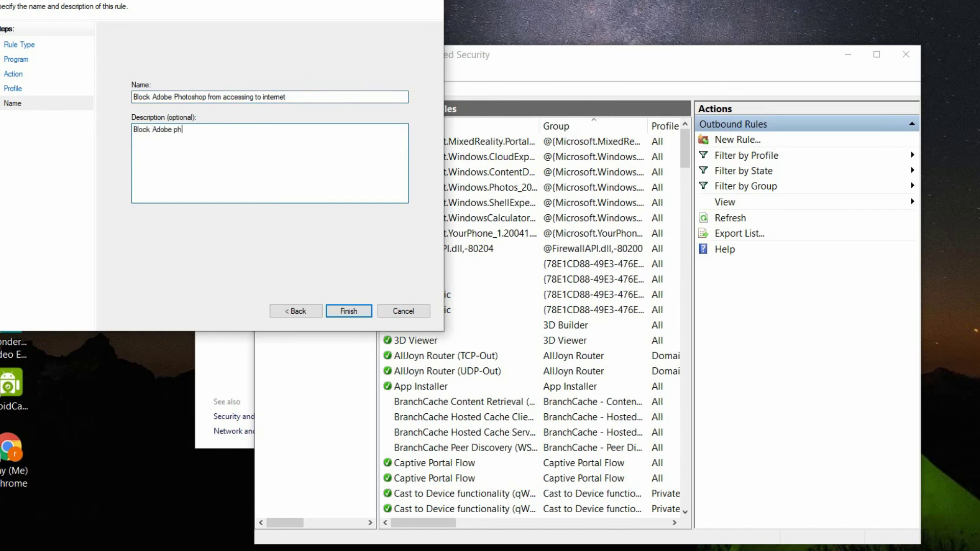
pyautogui.write('otoshop out bound rule')
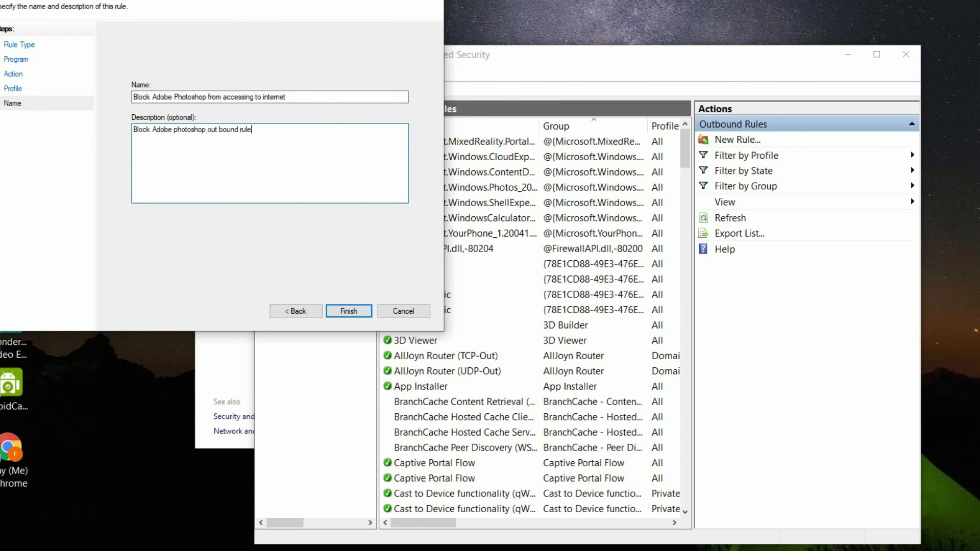
pyautogui.click(349, 311)
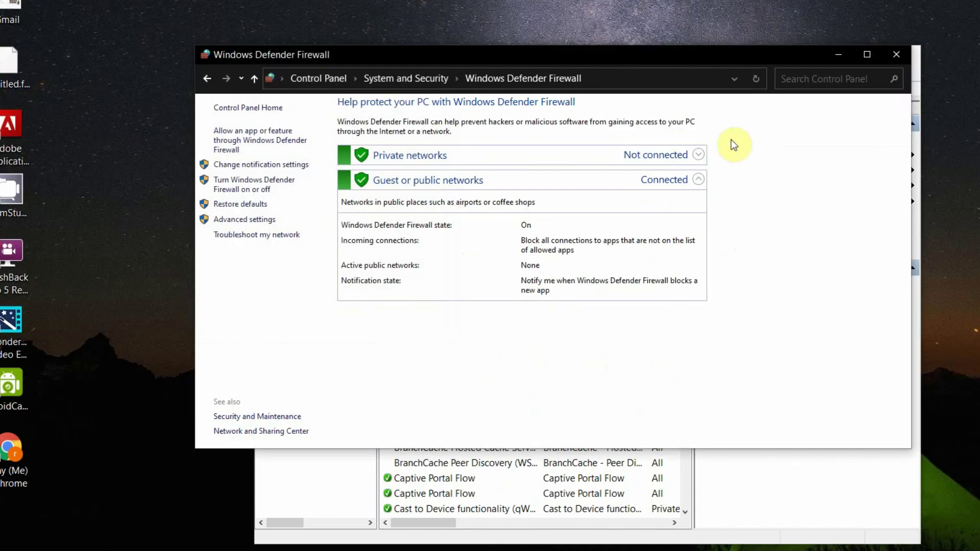
# Step: Close the Control Panel firewall window and check the Photoshop block rules in the outbound and inbound rule lists
pyautogui.click(897, 57)
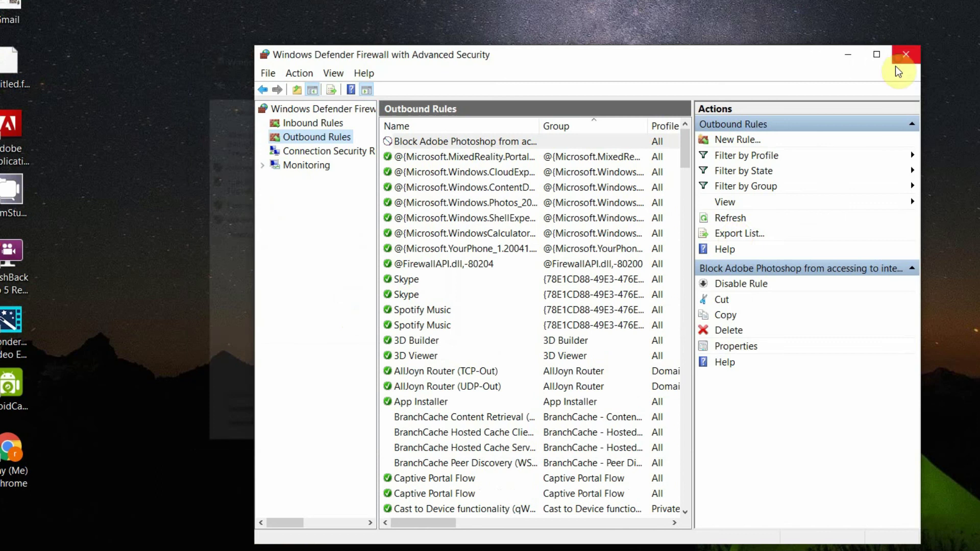
pyautogui.click(465, 139)
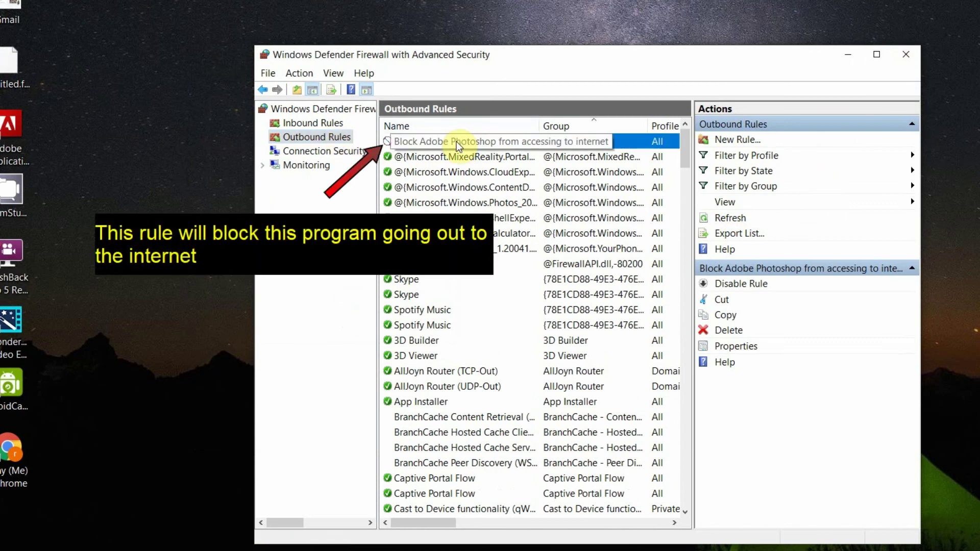
pyautogui.click(323, 123)
pyautogui.click(408, 233)
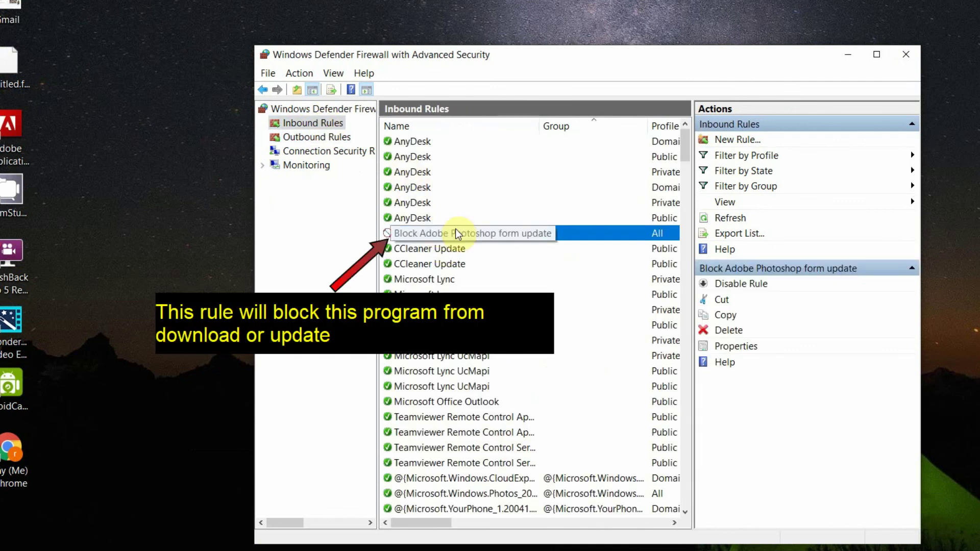
pyautogui.click(564, 239)
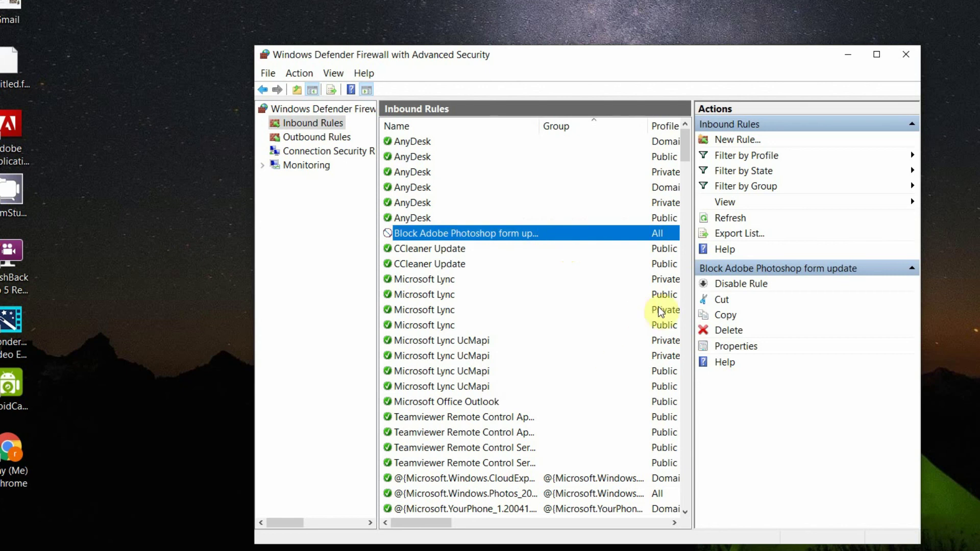
# Step: Close the advanced security firewall window and refresh the desktop
pyautogui.click(906, 55)
pyautogui.rightClick(641, 146)
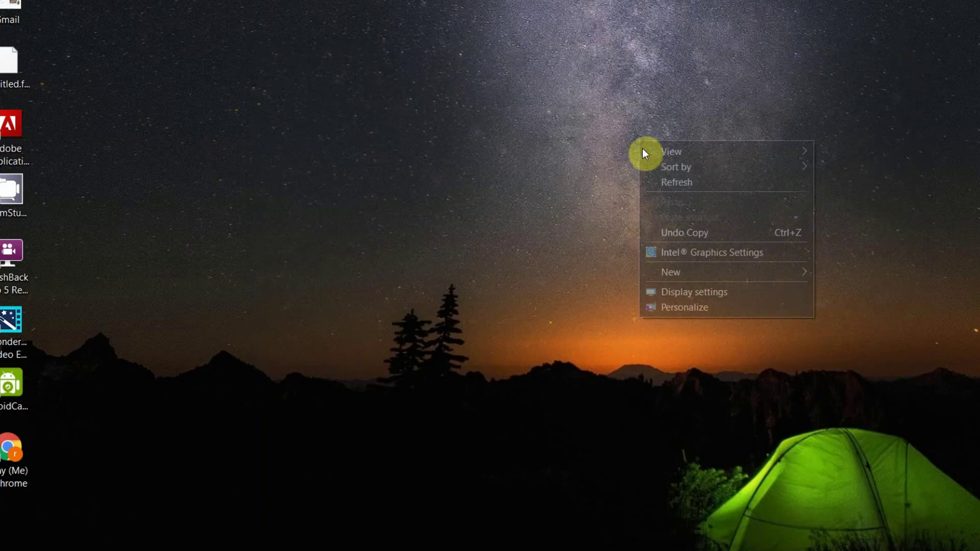
pyautogui.click(663, 184)
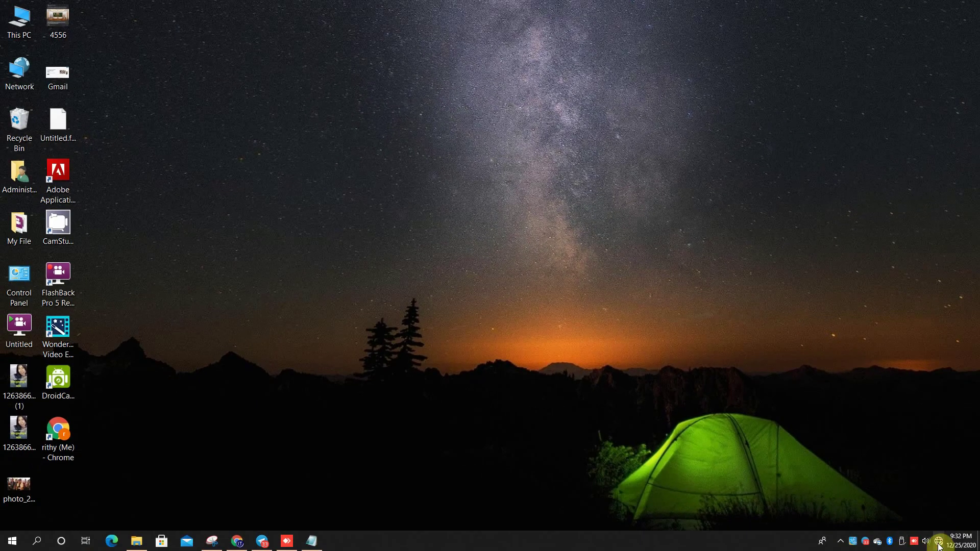
# Step: Connect the computer to the Agile Dom-A Wi-Fi network and dismiss the network list
pyautogui.click(937, 545)
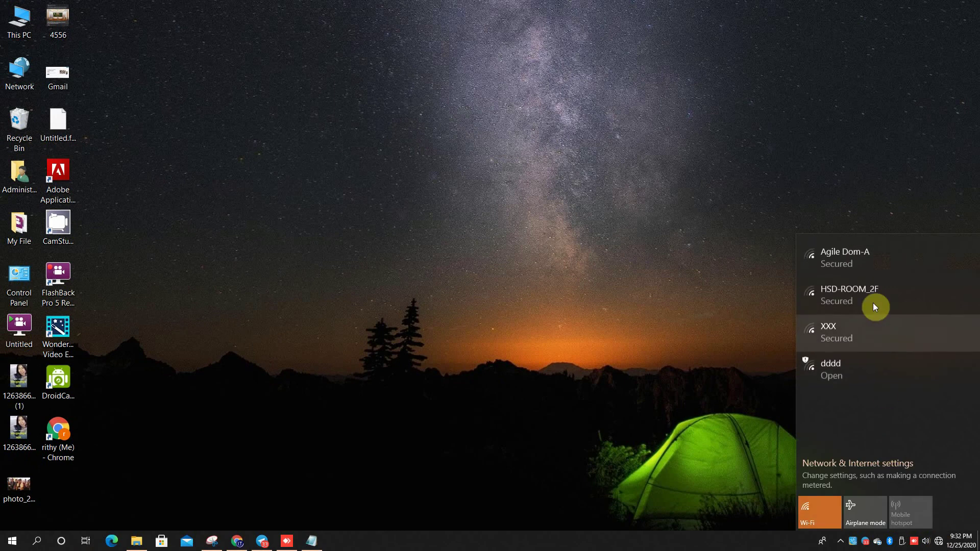
pyautogui.click(862, 262)
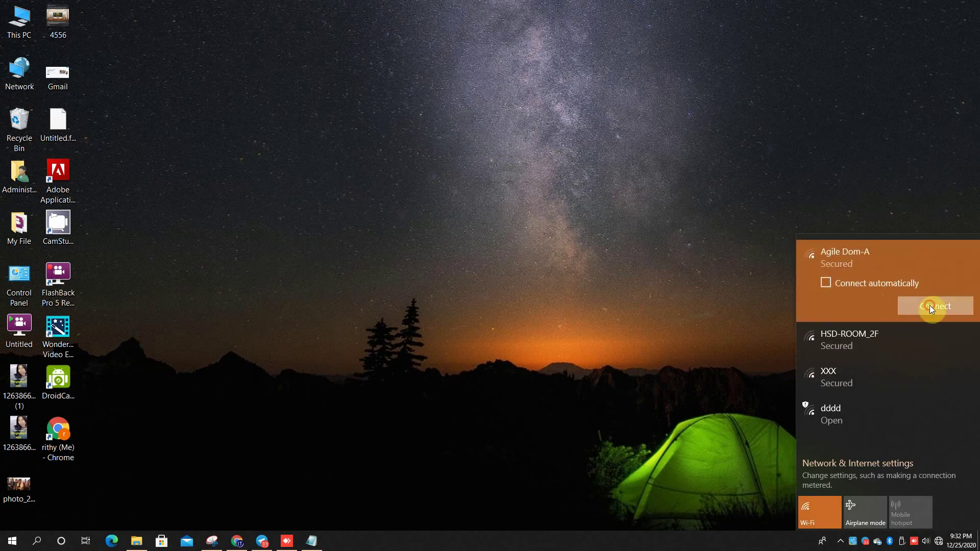
pyautogui.click(929, 305)
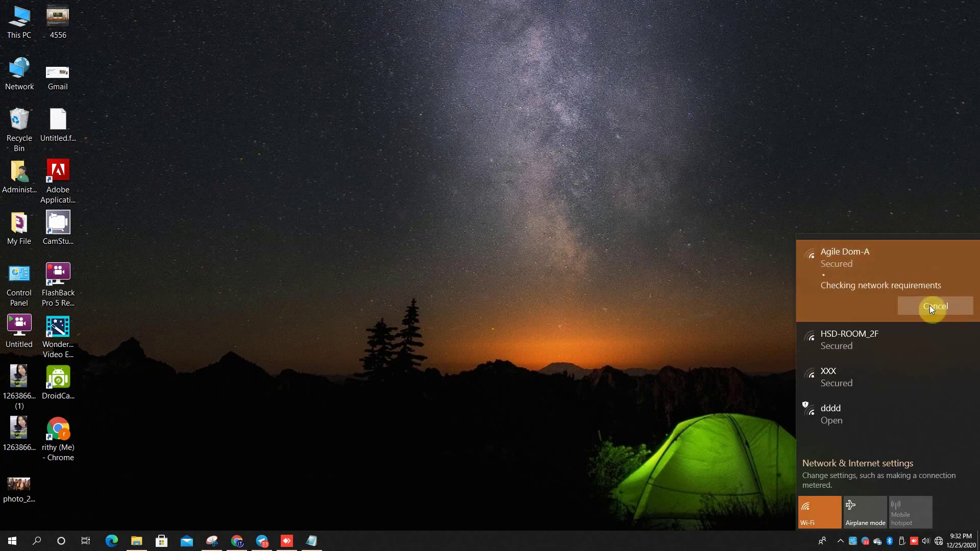
pyautogui.click(481, 321)
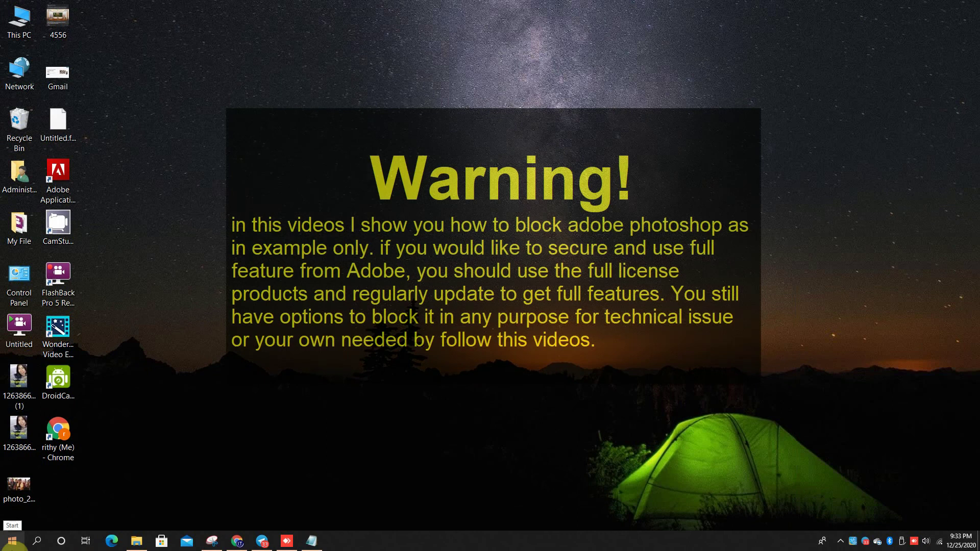
# Step: Bring up the list of installed applications
pyautogui.click(10, 545)
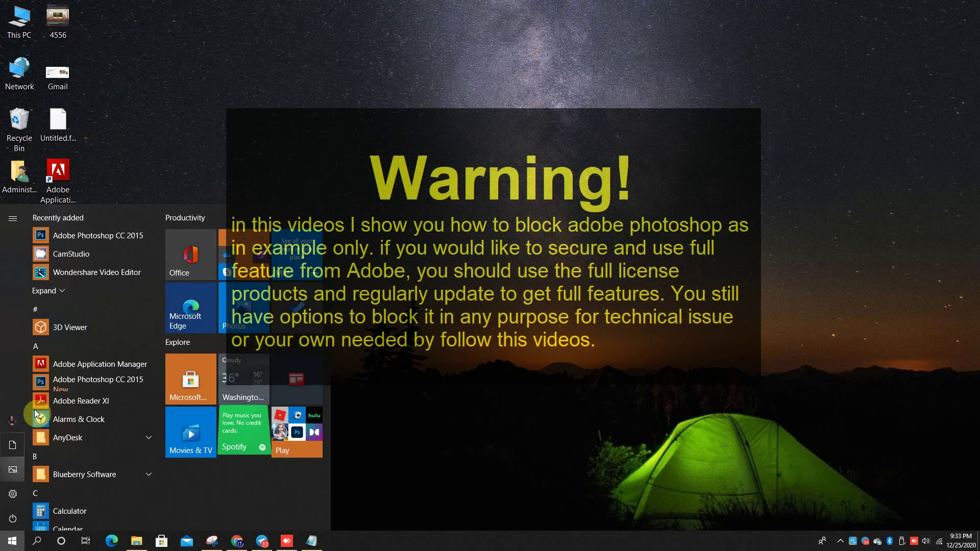